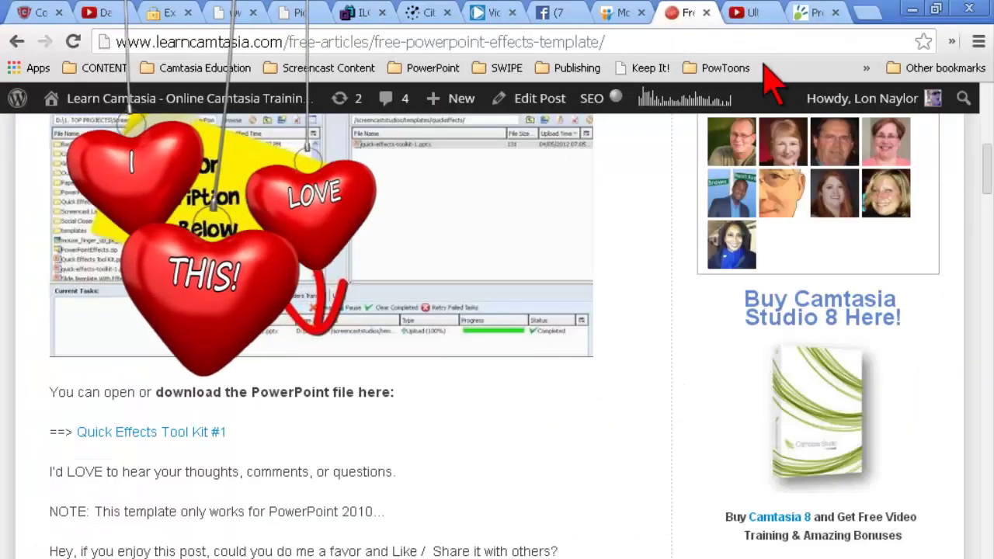
Browse the PresenterMedia home page's Popular Media, then call up the open PowerPoint windows.
click(816, 15)
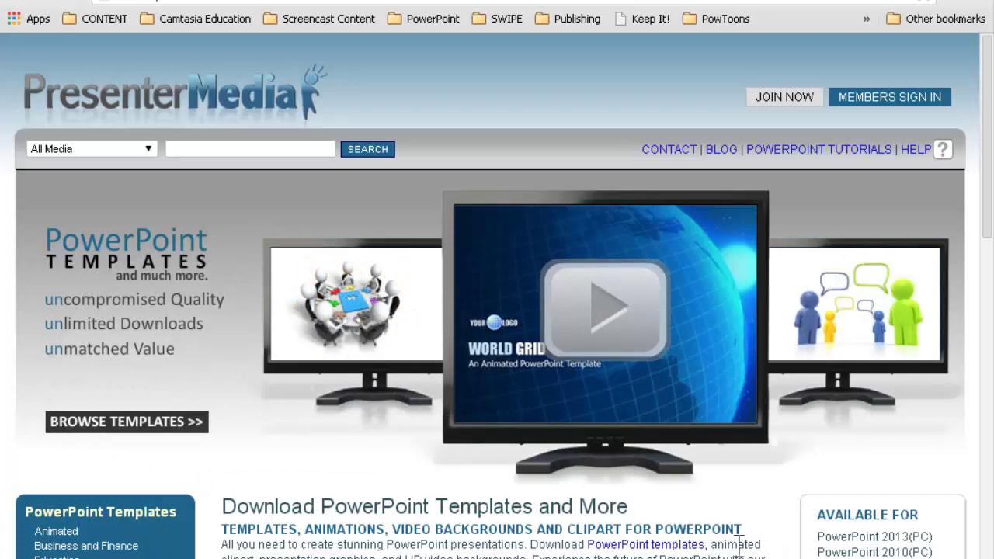
scroll(738, 544, down, 5)
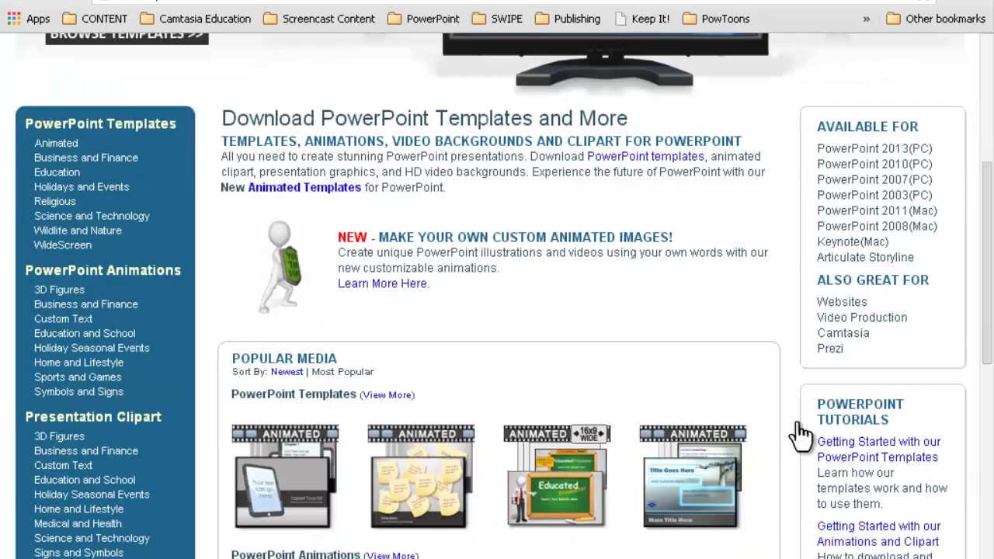
scroll(794, 470, down, 4)
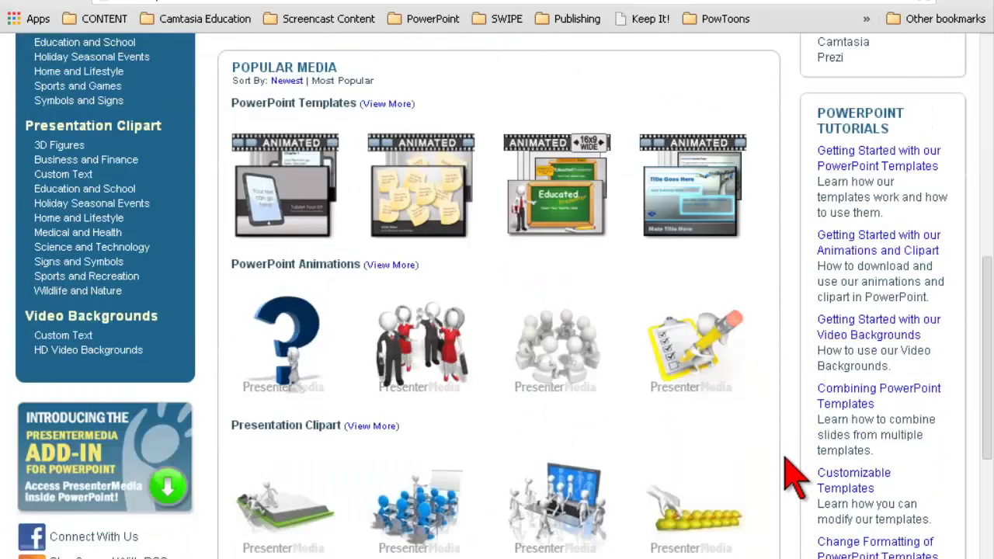
scroll(794, 470, down, 4)
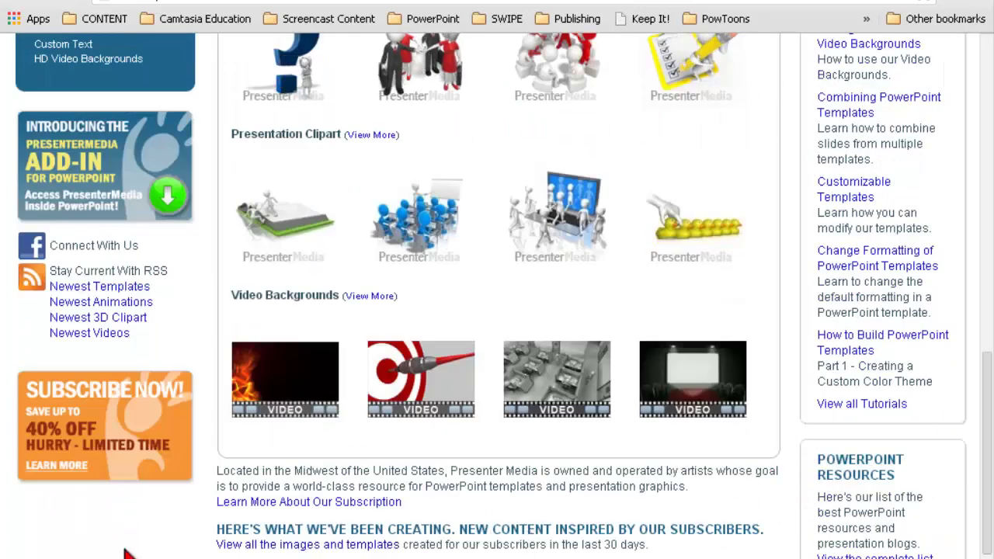
scroll(128, 553, up, 5)
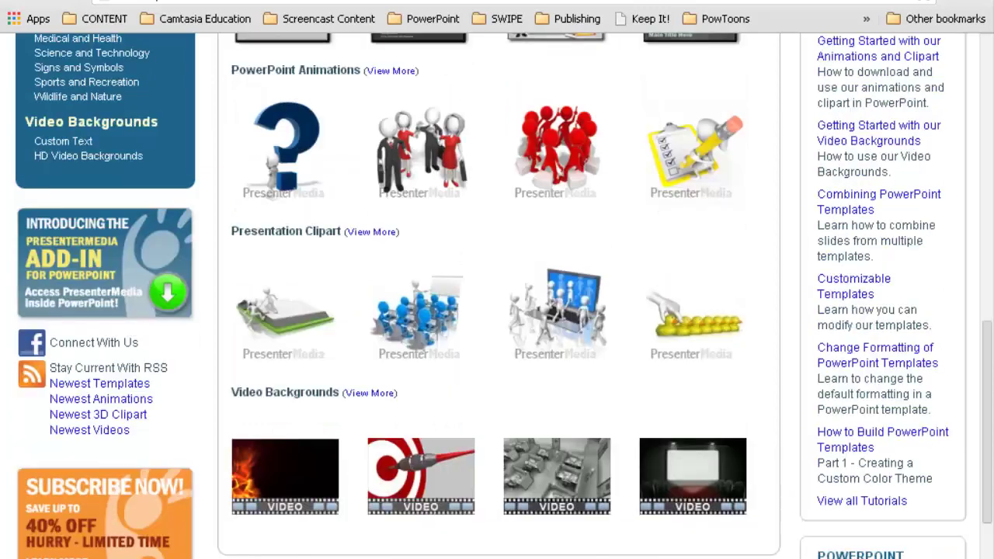
scroll(497, 311, up, 8)
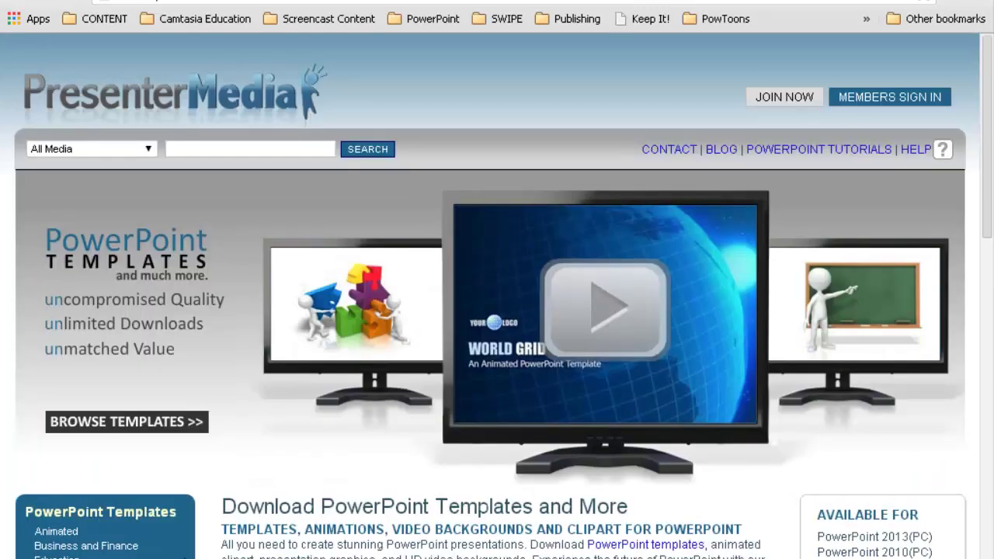
scroll(497, 310, down, 3)
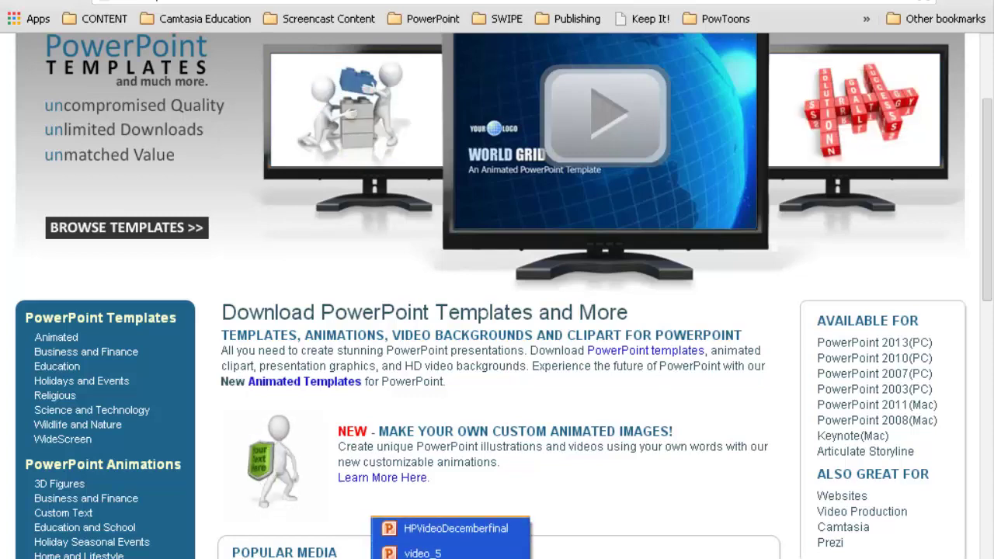
click(451, 553)
Switch to the Paper Cut-Outs deck and look through slides 2, 4 and 5 and the title slide.
click(84, 146)
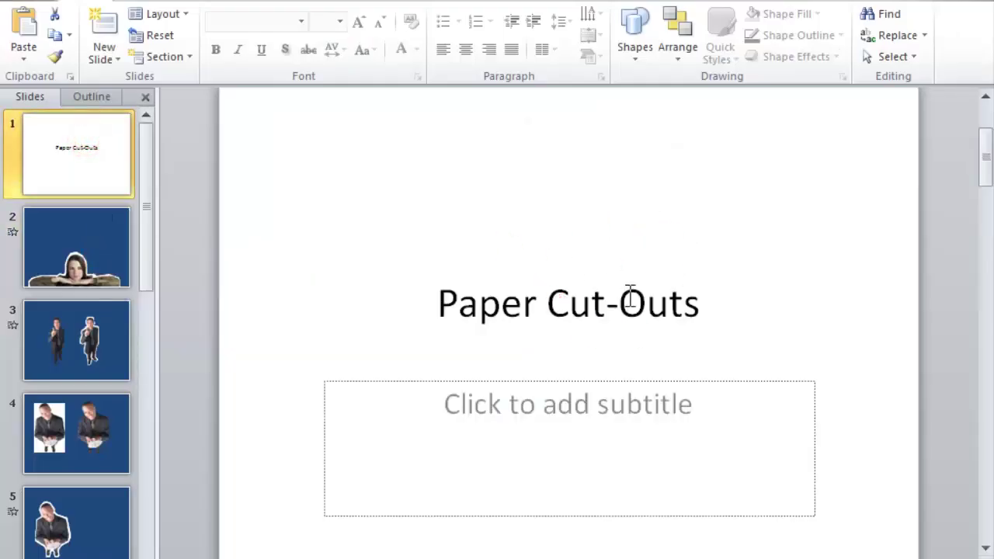
click(81, 263)
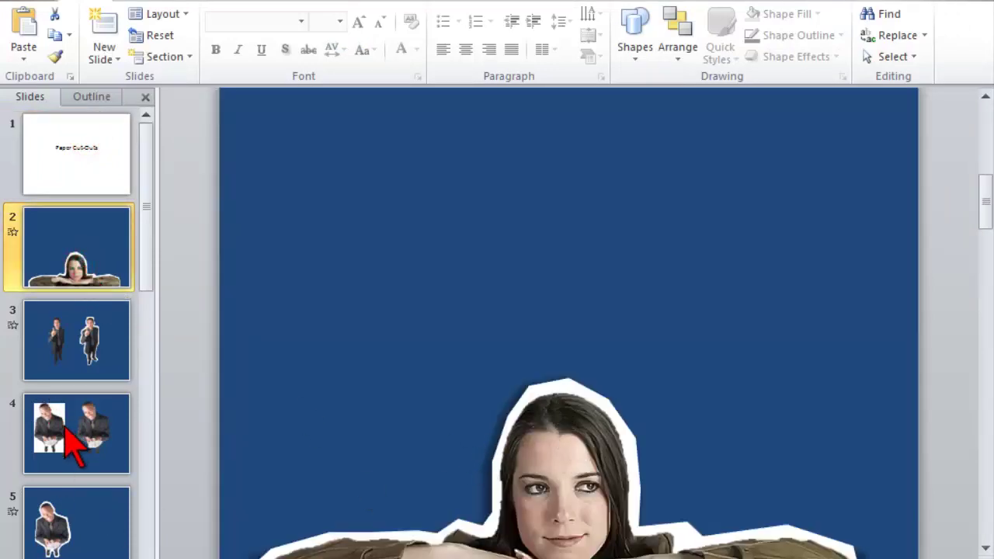
click(392, 411)
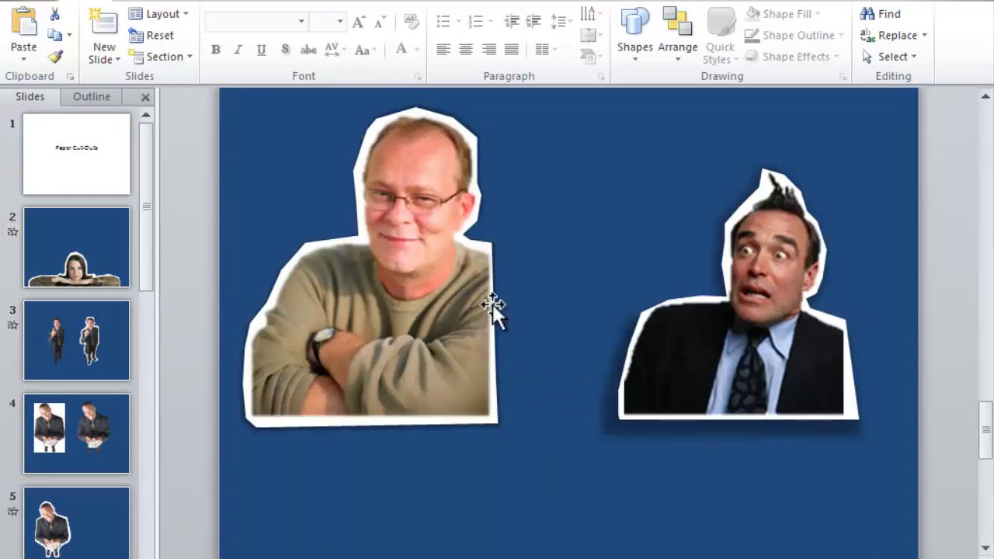
click(100, 437)
click(392, 288)
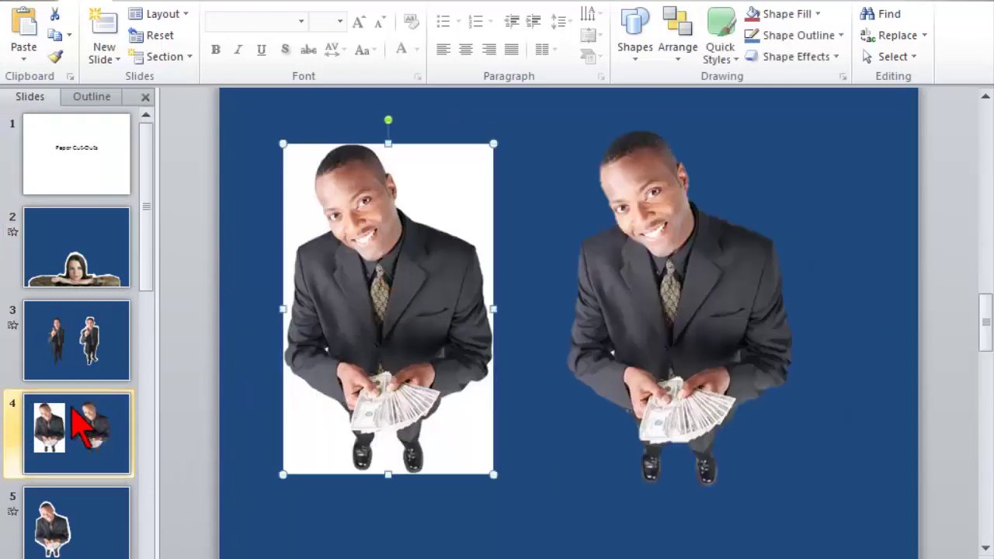
click(74, 510)
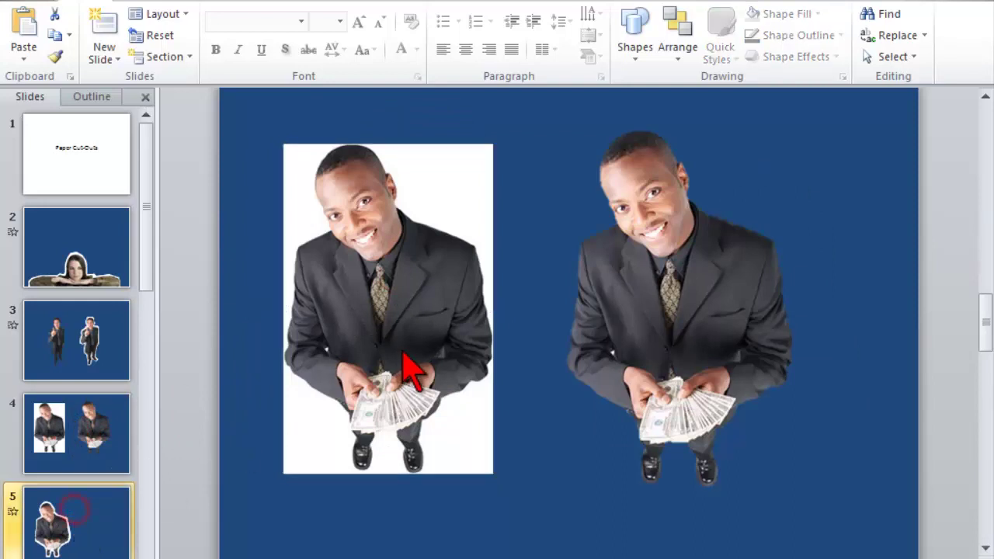
click(115, 186)
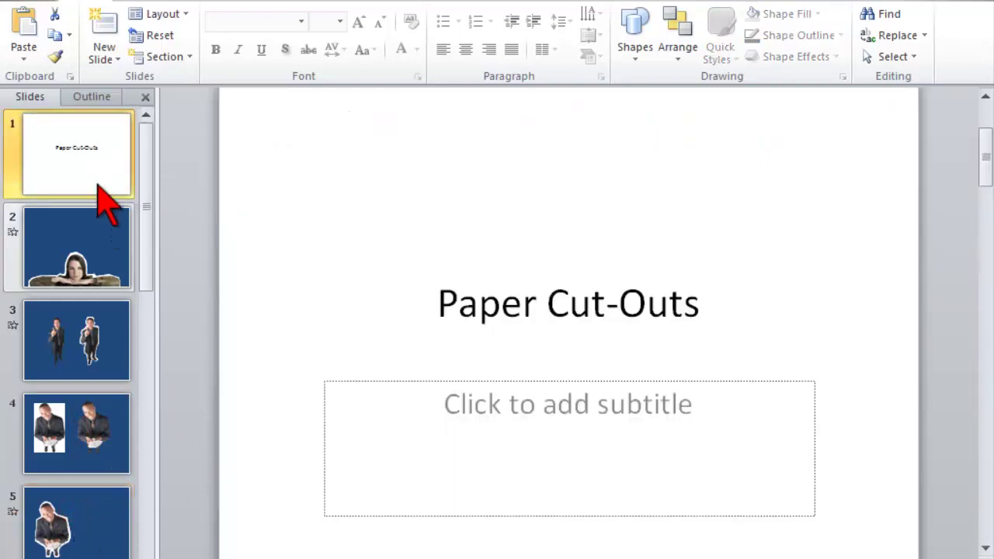
Insert a new blank slide 8 after the photo cut-out on slide 7.
scroll(104, 249, down, 3)
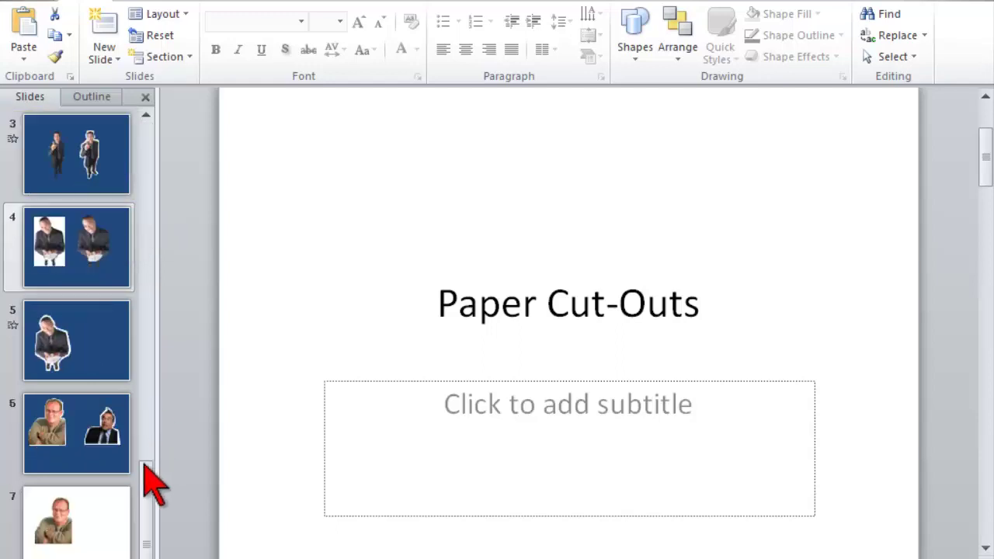
click(100, 534)
click(403, 362)
right_click(21, 466)
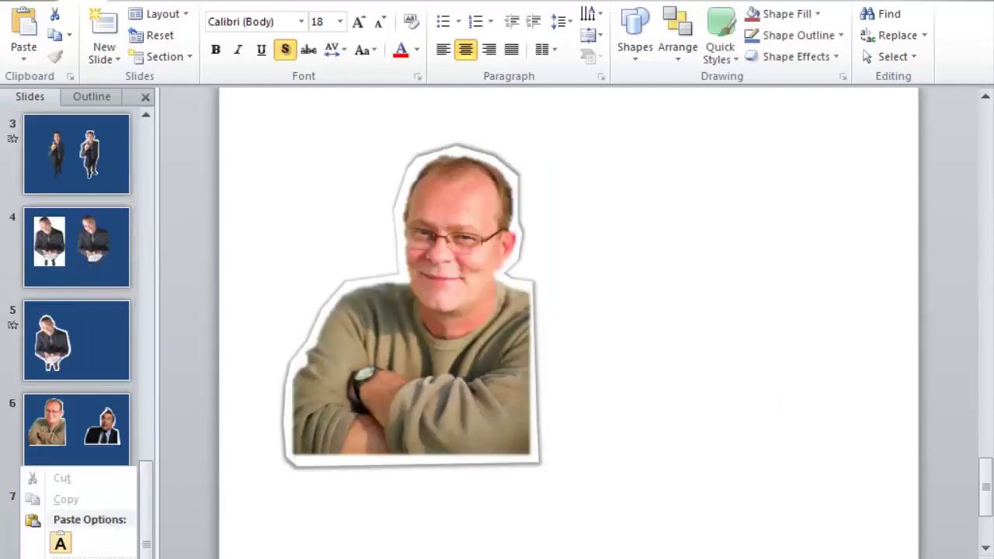
key(n)
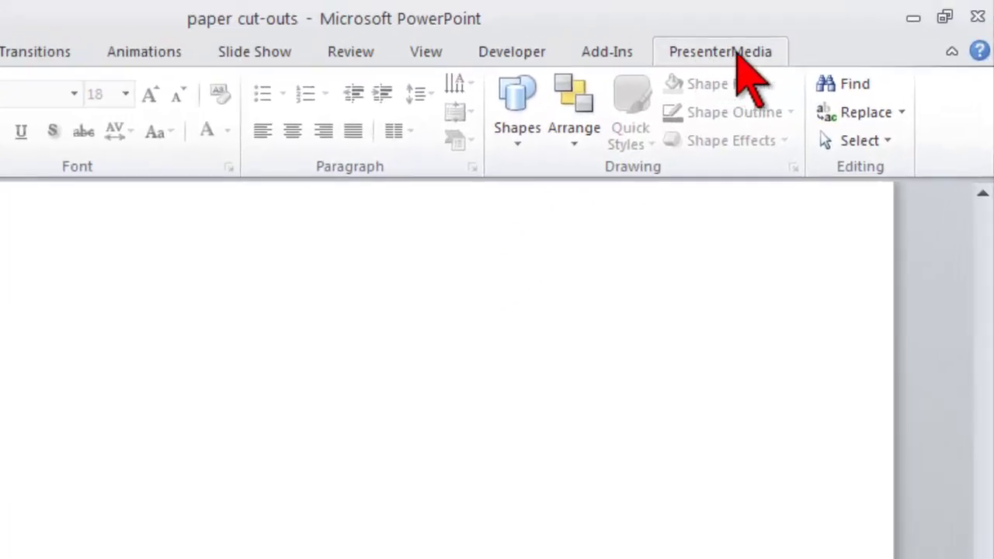
Sign in to the PresenterMedia add-in and expand its Search PresenterMedia pane.
click(740, 51)
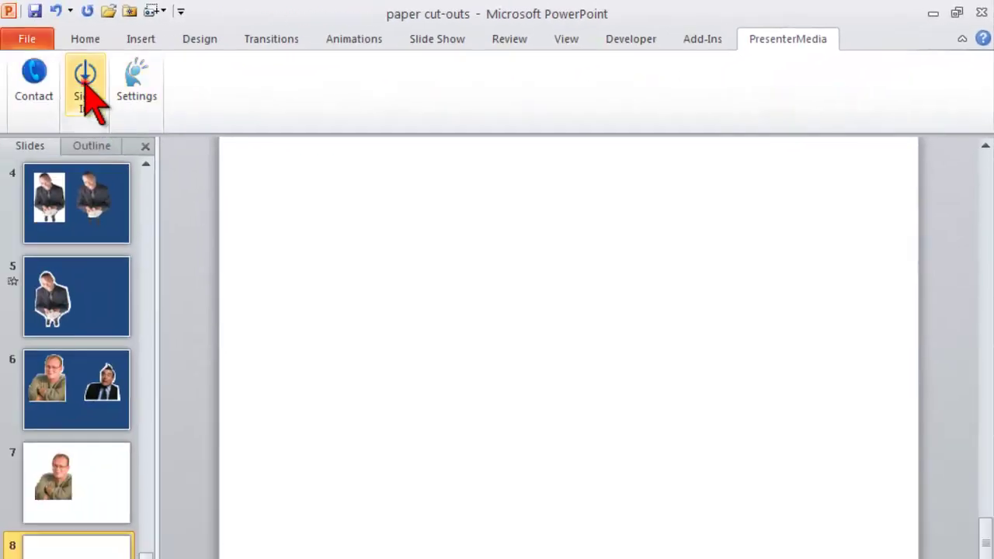
click(85, 84)
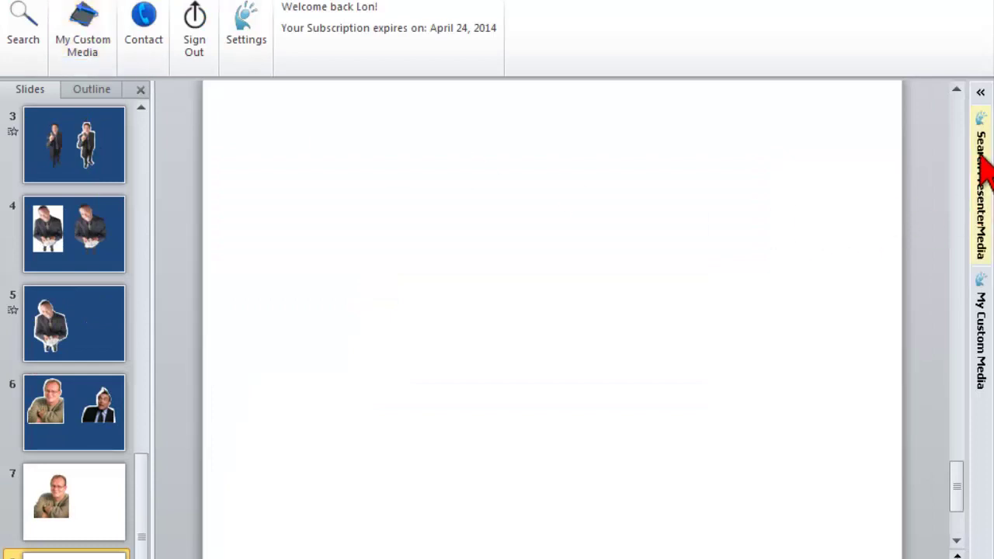
click(980, 92)
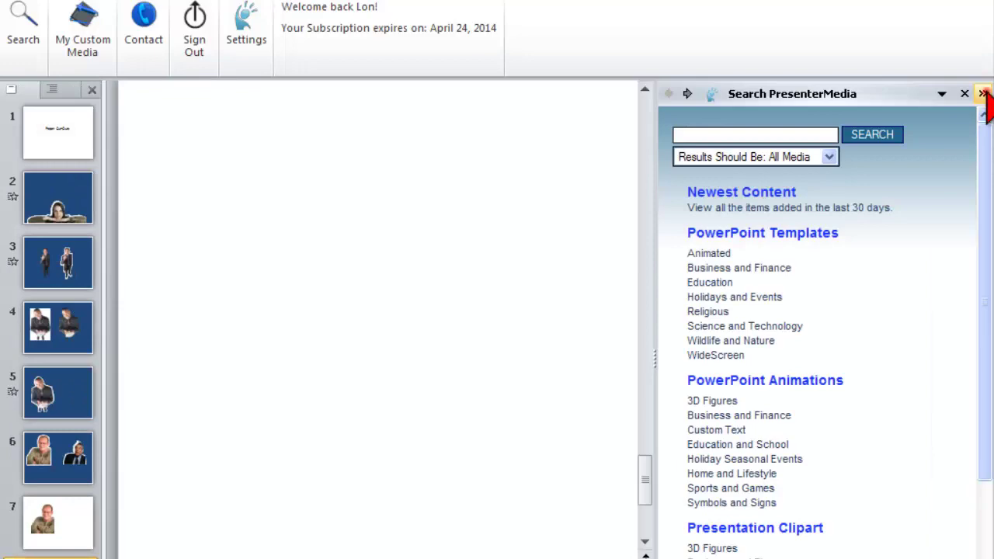
click(984, 93)
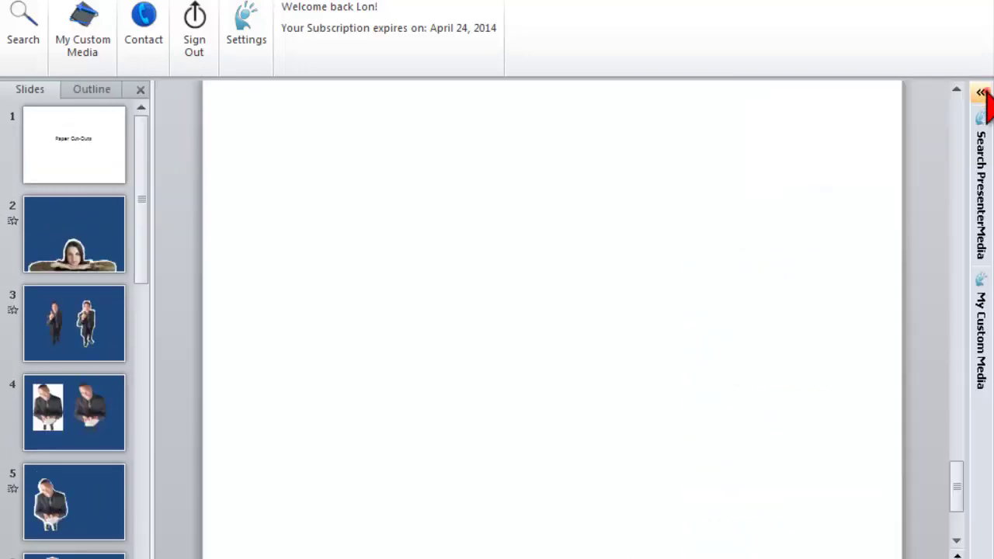
click(982, 92)
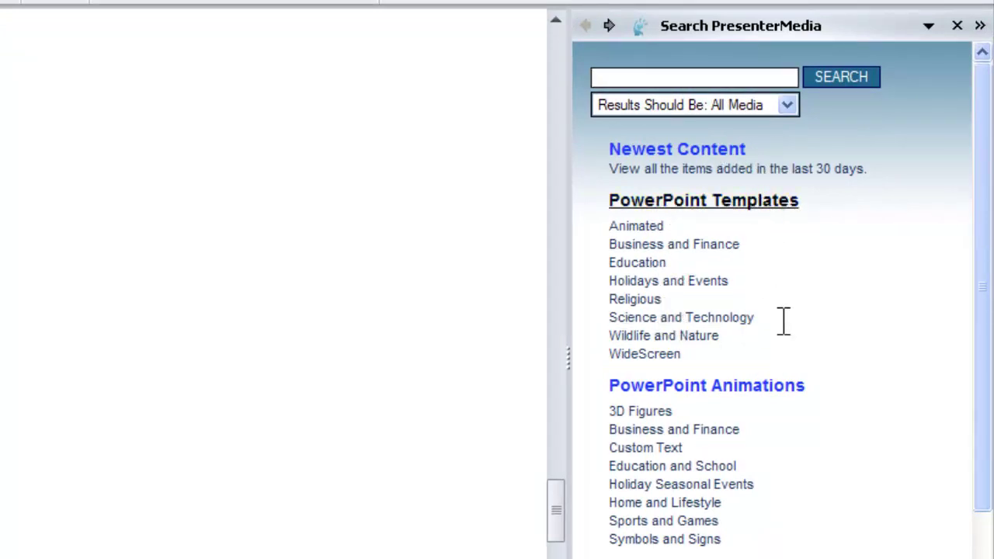
Scroll through the pane's templates, animations, clipart and video background categories, returning to the search box.
scroll(787, 400, down, 3)
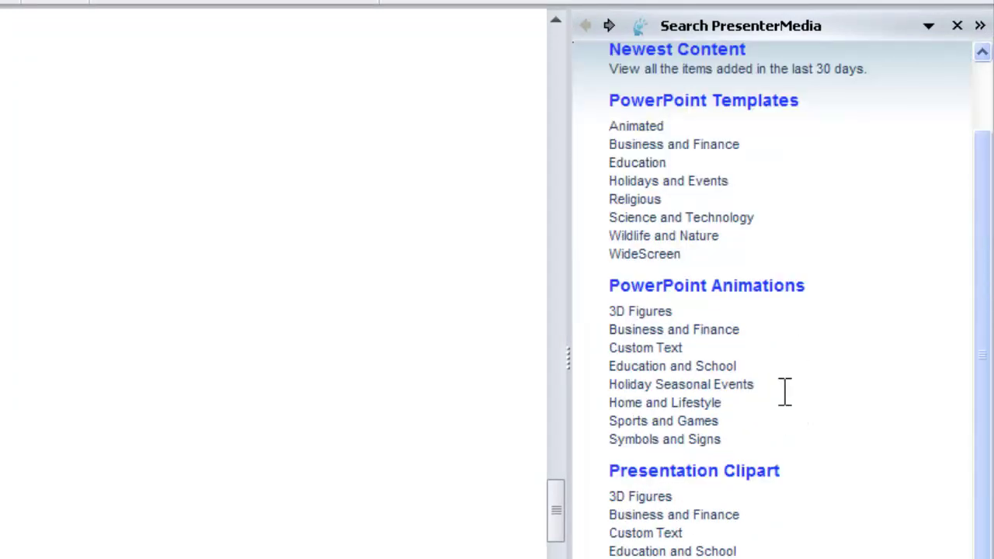
scroll(780, 394, down, 3)
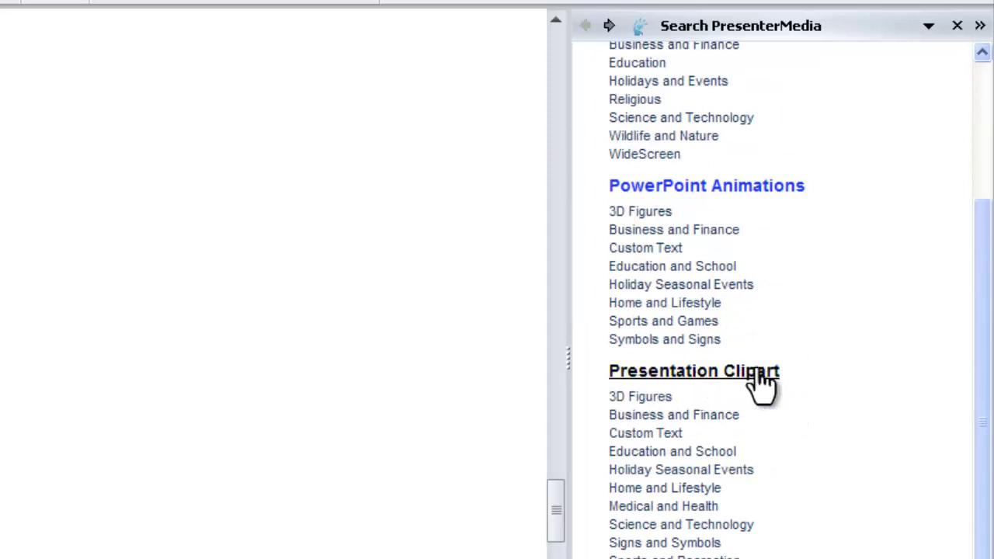
scroll(760, 386, down, 2)
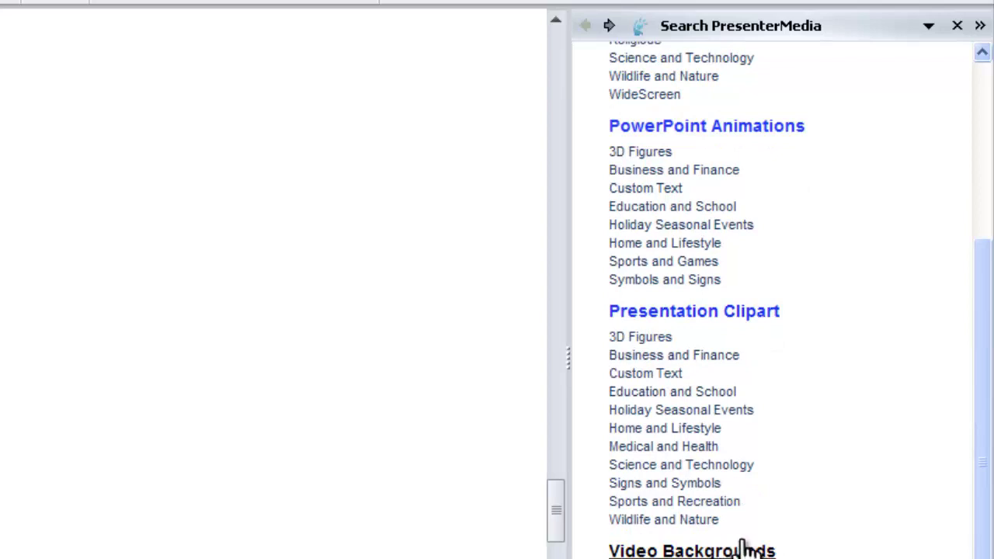
scroll(832, 511, up, 8)
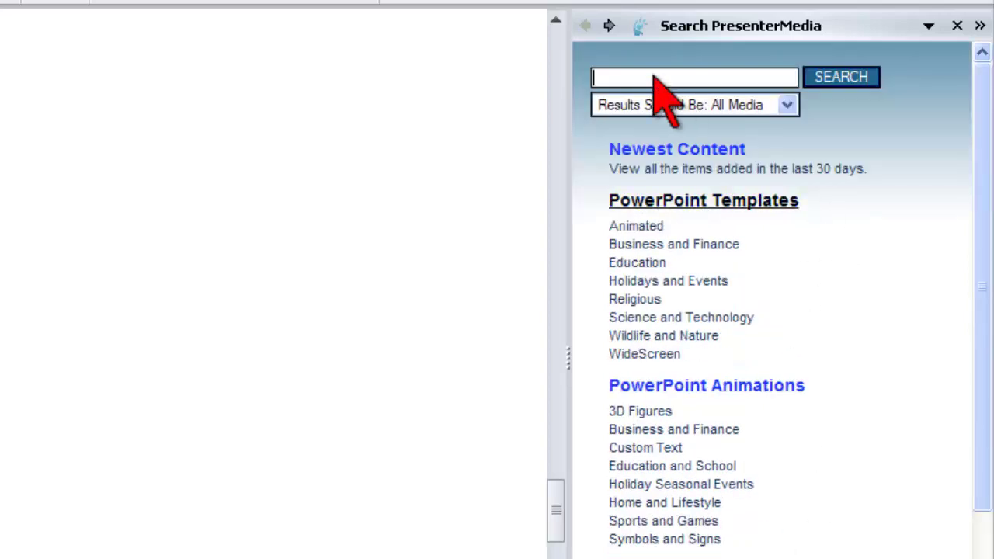
click(654, 75)
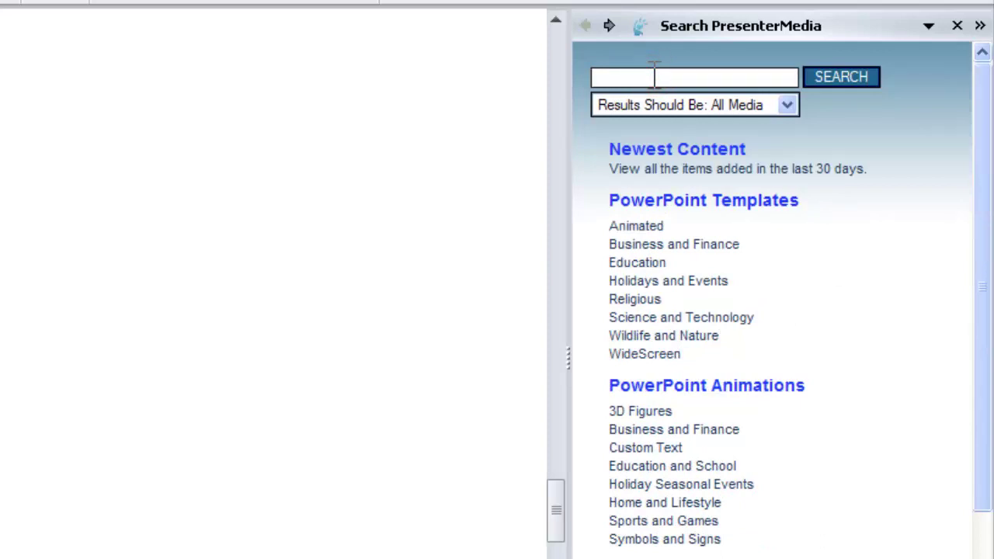
Search the pane for 'valentine' and insert the pink lips kiss clipart onto slide 8.
click(852, 77)
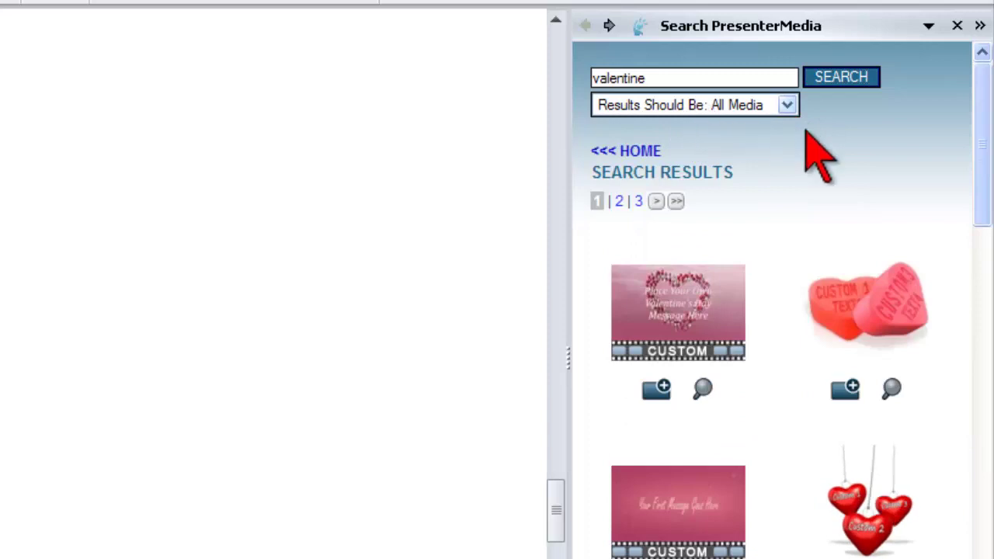
scroll(857, 172, down, 1)
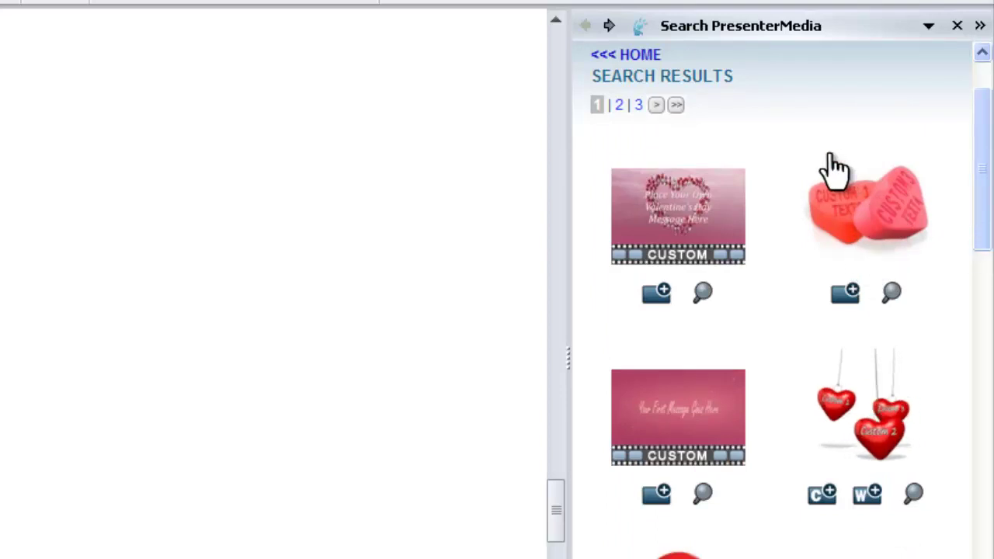
scroll(835, 169, down, 2)
scroll(836, 170, down, 2)
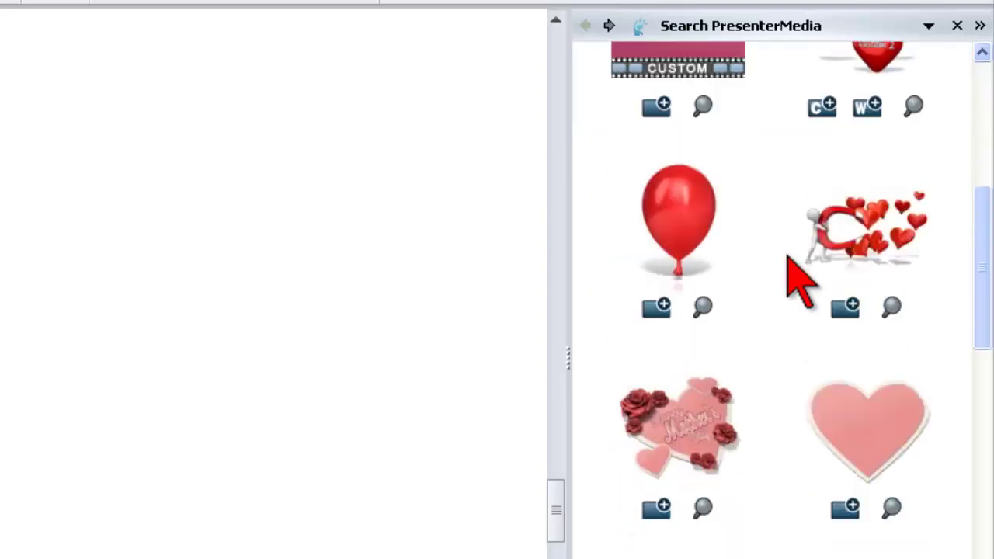
scroll(788, 257, down, 2)
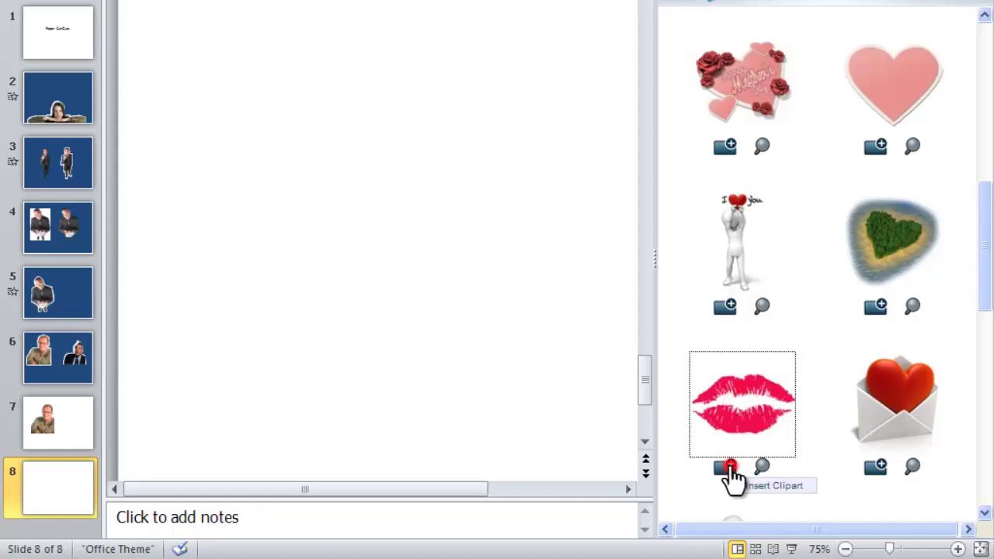
click(728, 468)
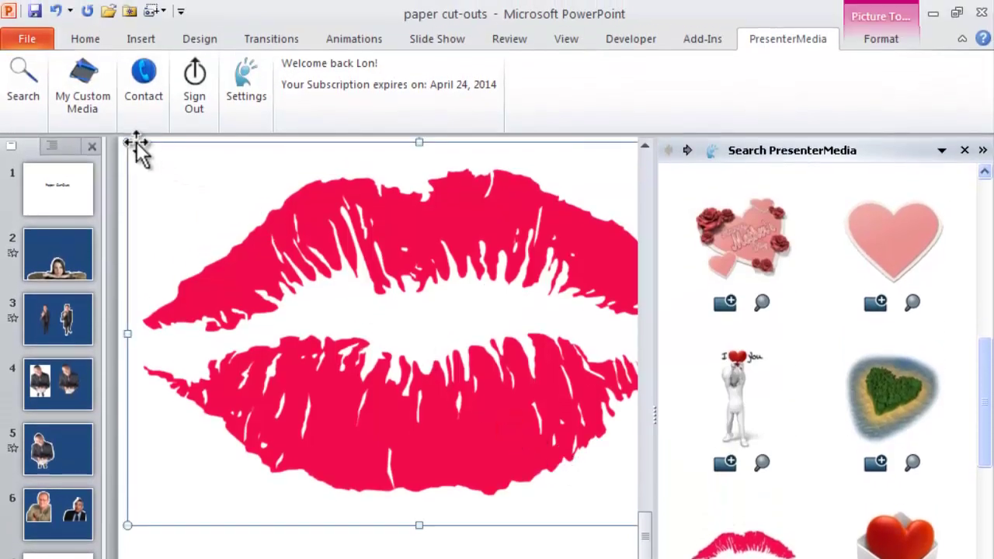
Drag the lips clipart toward the lower right, then undo the move with Ctrl+Z.
drag(181, 198, 520, 426)
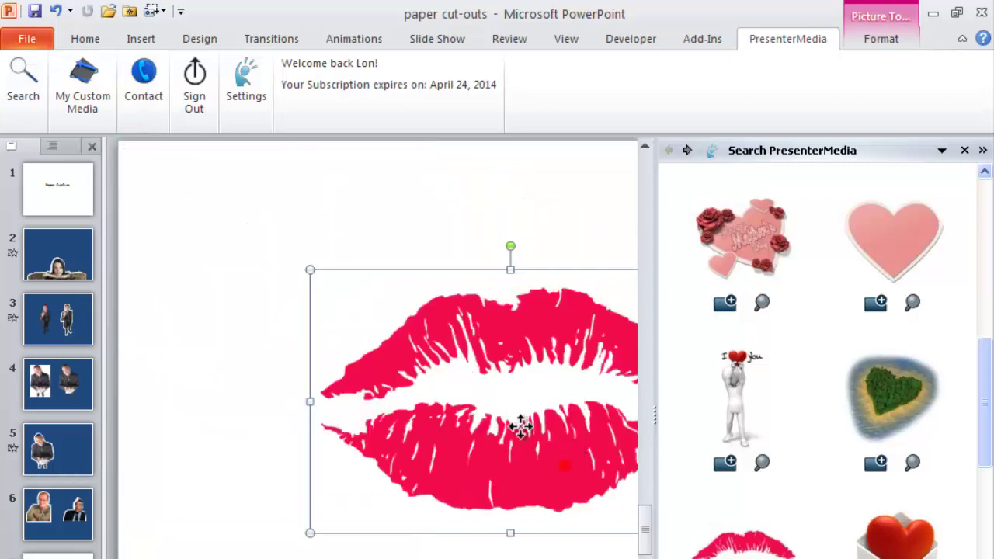
key(ctrl+z)
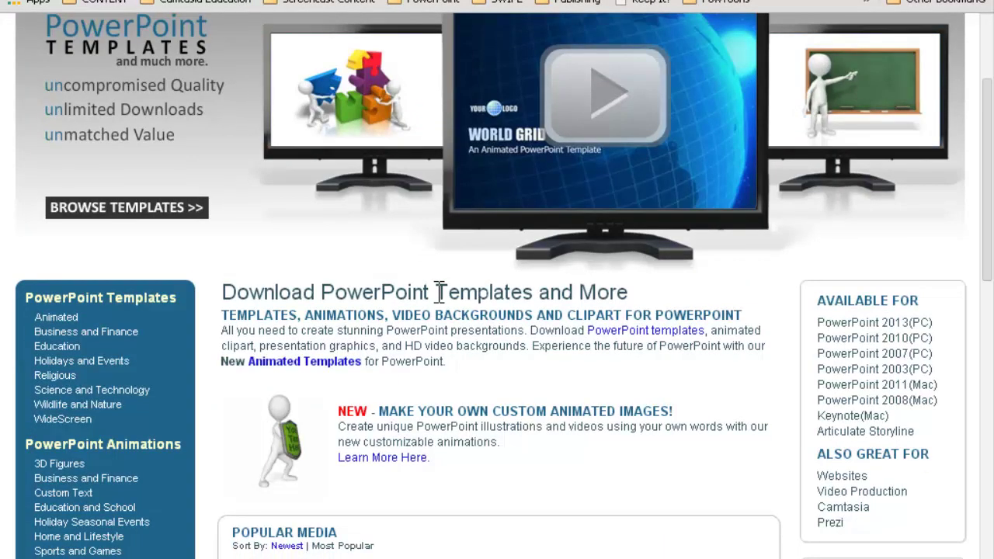
Search the website for 'valentine', view the Lips Kiss Imprint clipart page, and return to the results.
scroll(444, 288, up, 3)
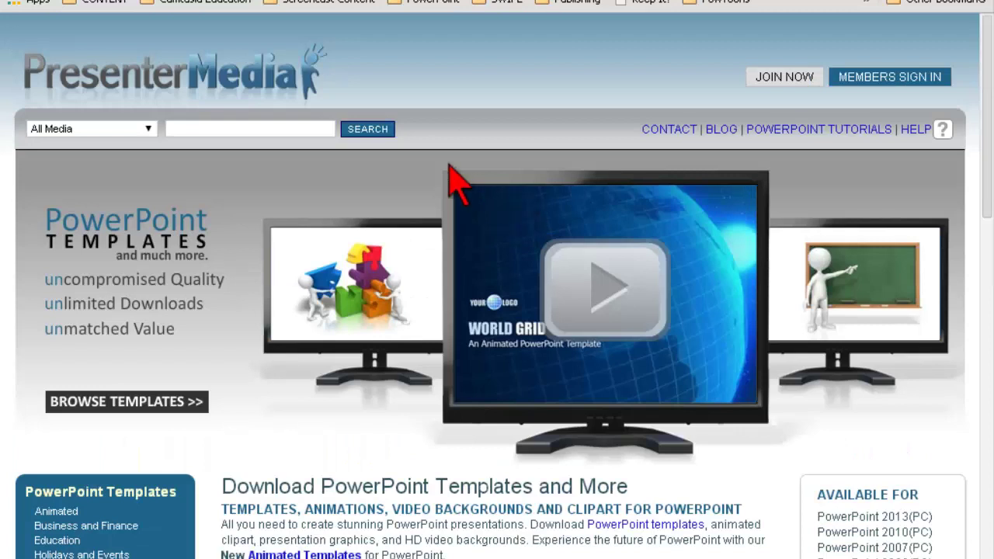
click(247, 128)
text(valentine)
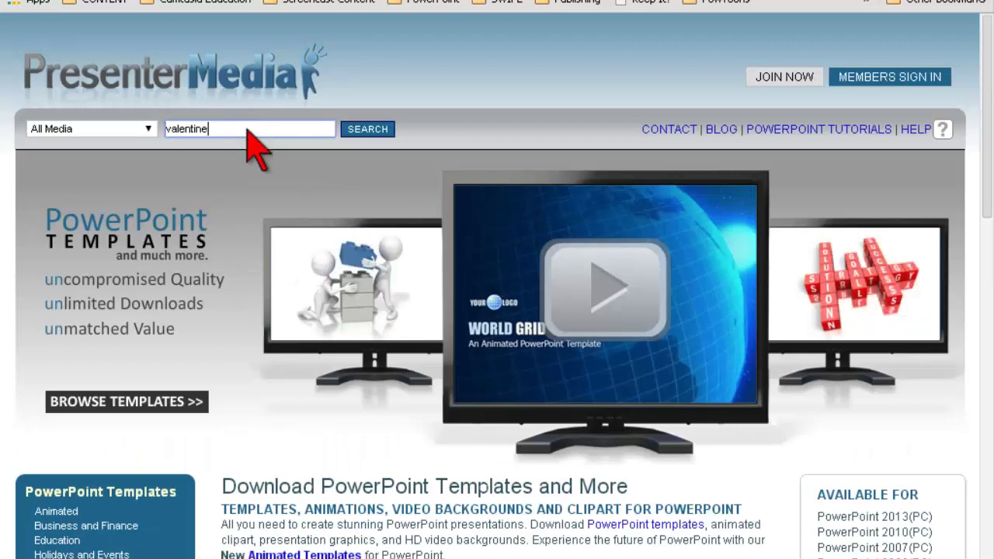
key(Return)
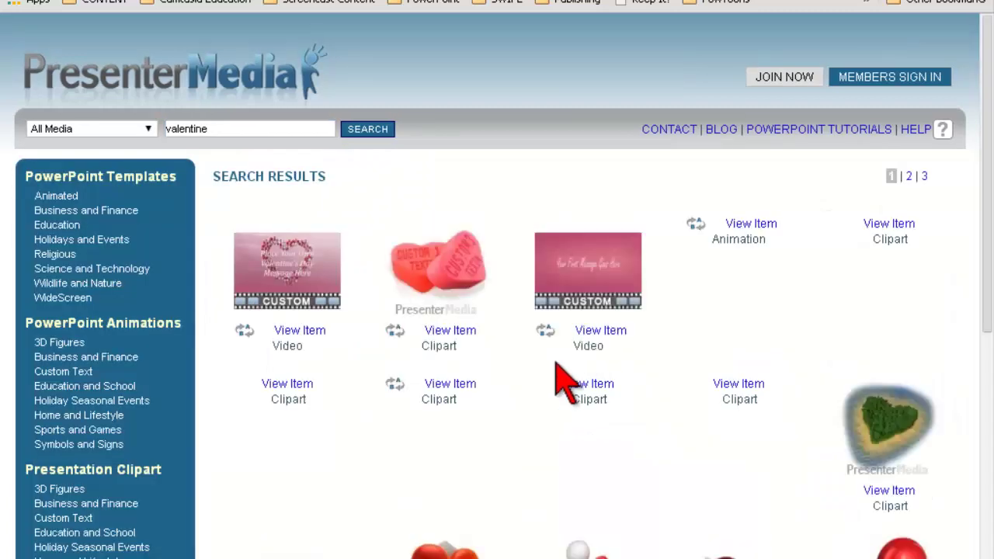
scroll(558, 365, down, 3)
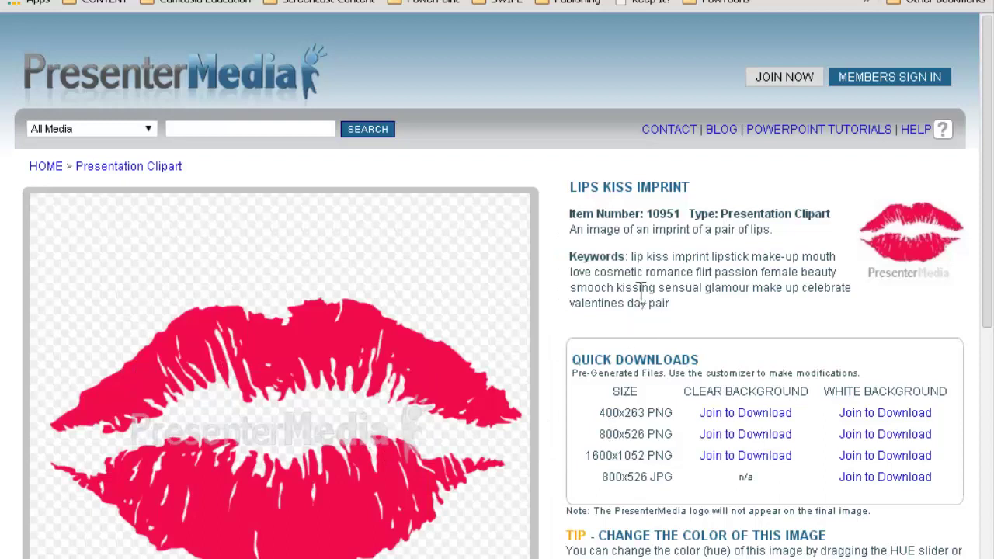
click(23, 3)
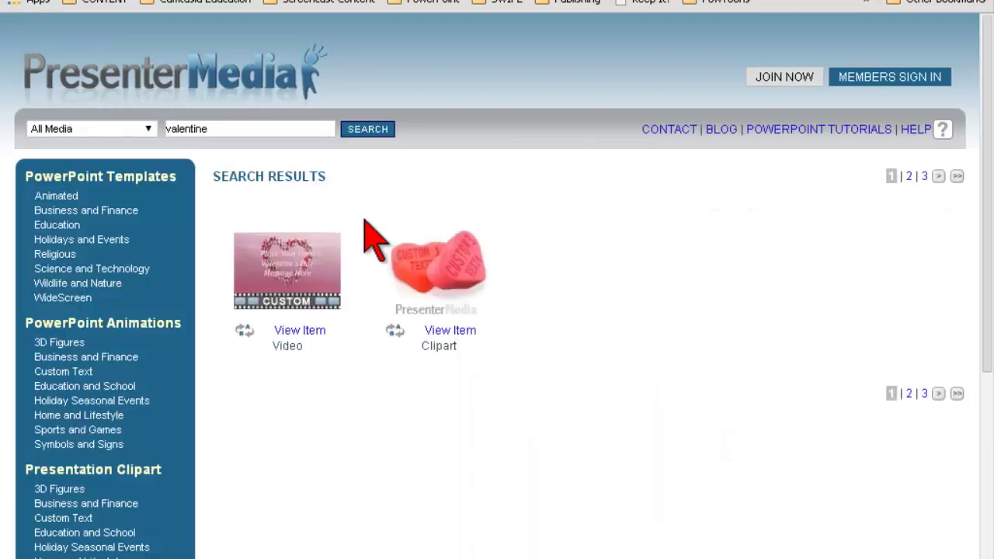
Open the Two Candy Hearts clipart page and review its CUSTOM text hearts and download size options.
scroll(467, 326, down, 3)
scroll(526, 394, up, 1)
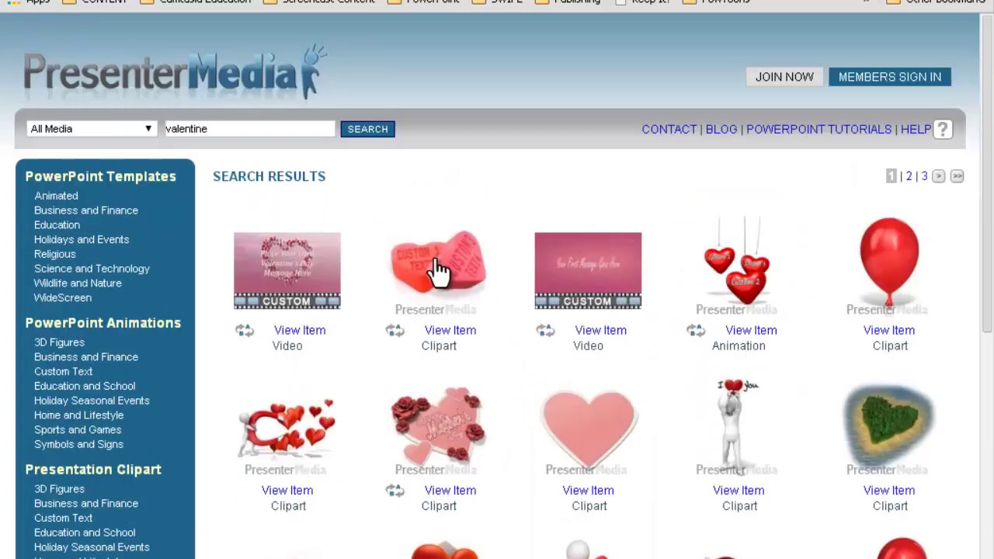
mouse_move(435, 272)
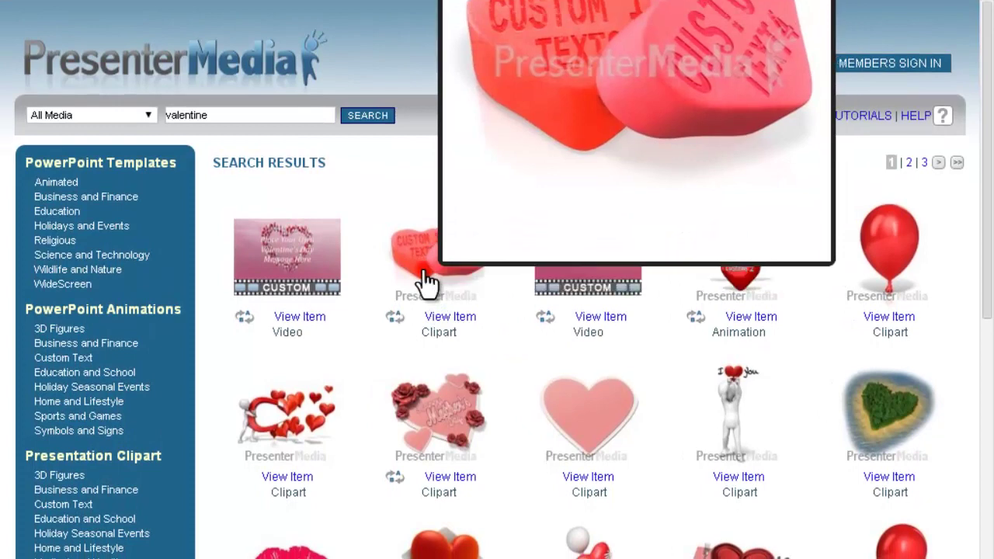
click(423, 281)
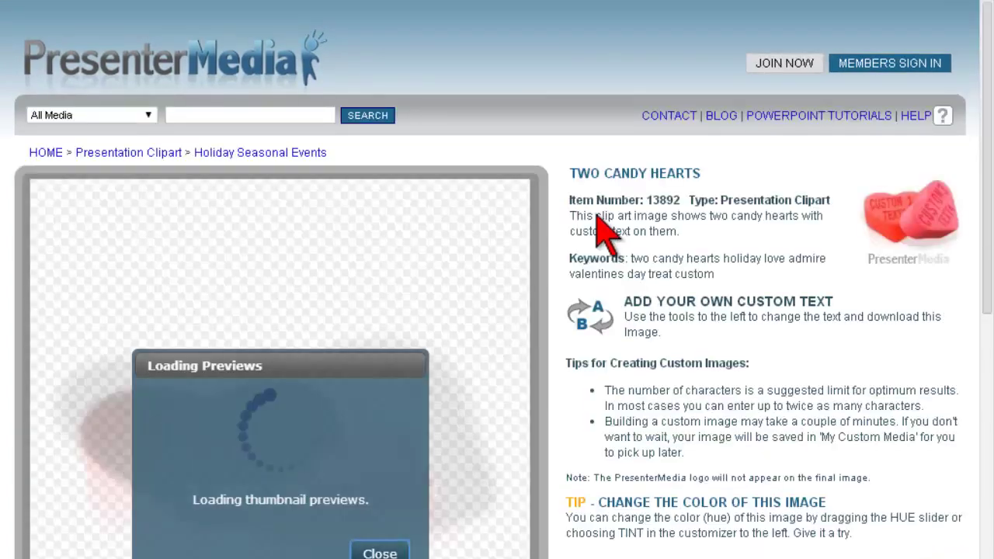
scroll(645, 233, down, 3)
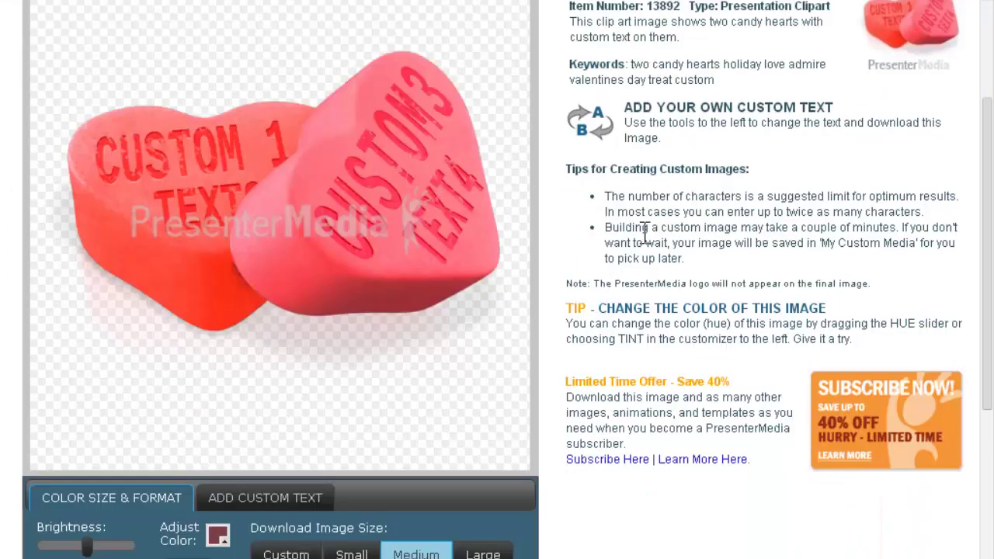
scroll(644, 233, down, 2)
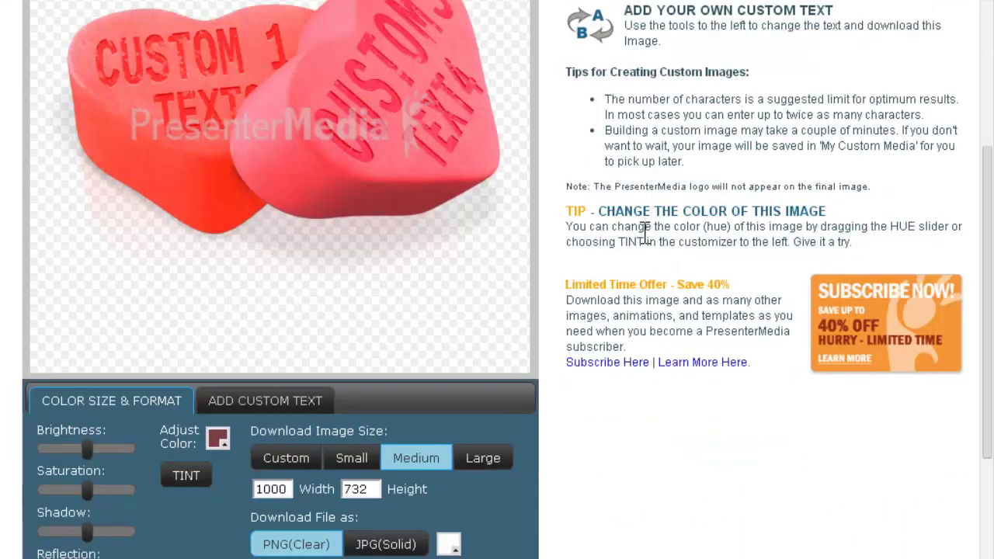
scroll(645, 233, up, 2)
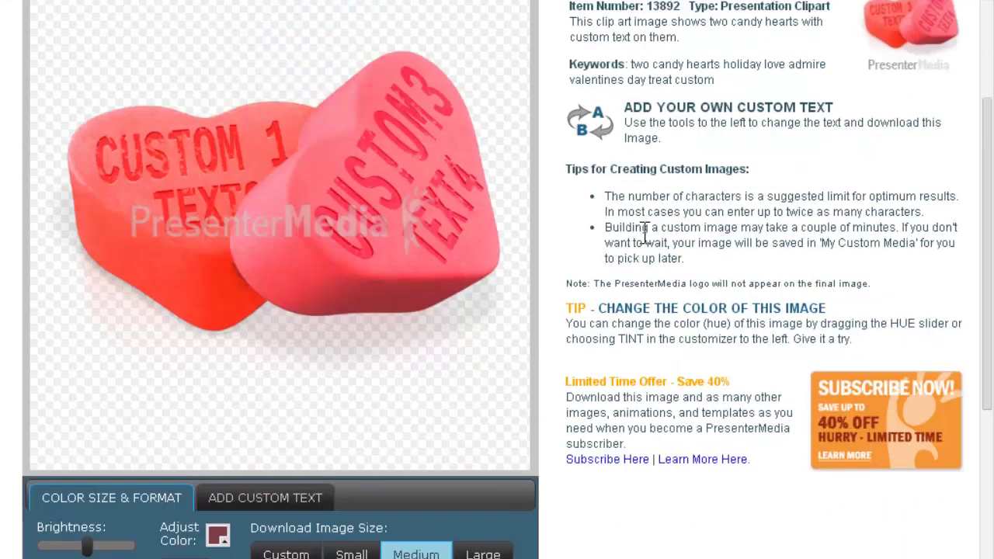
scroll(645, 233, down, 4)
scroll(645, 233, up, 2)
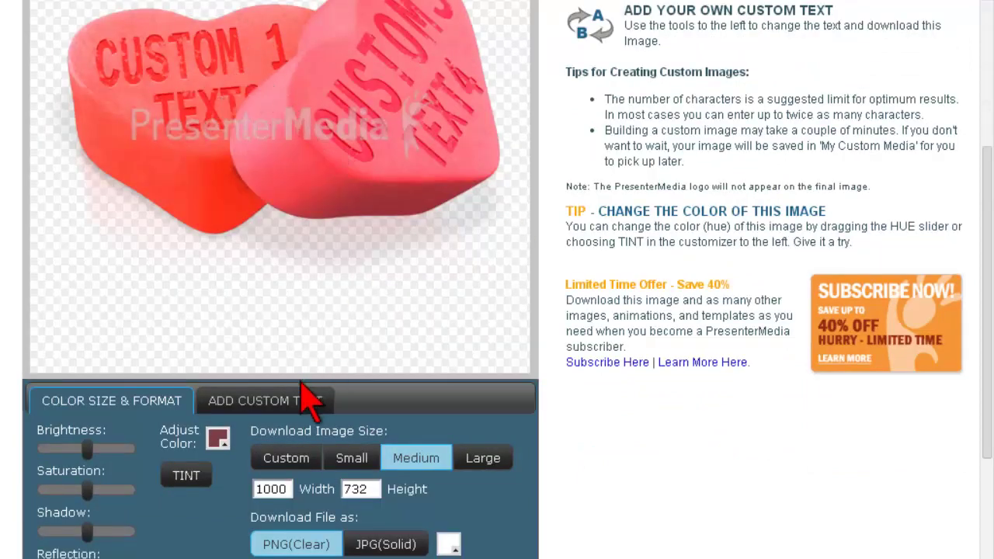
scroll(661, 371, up, 6)
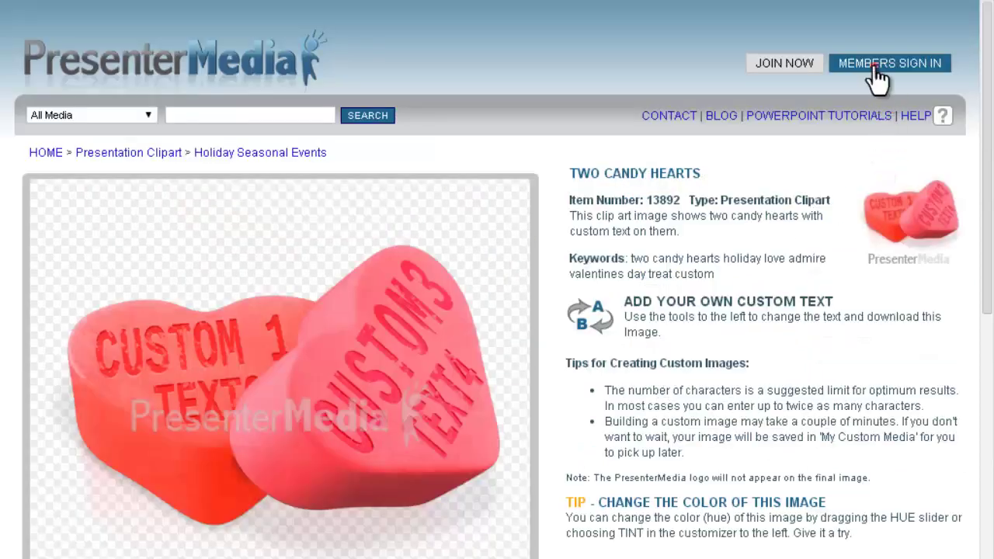
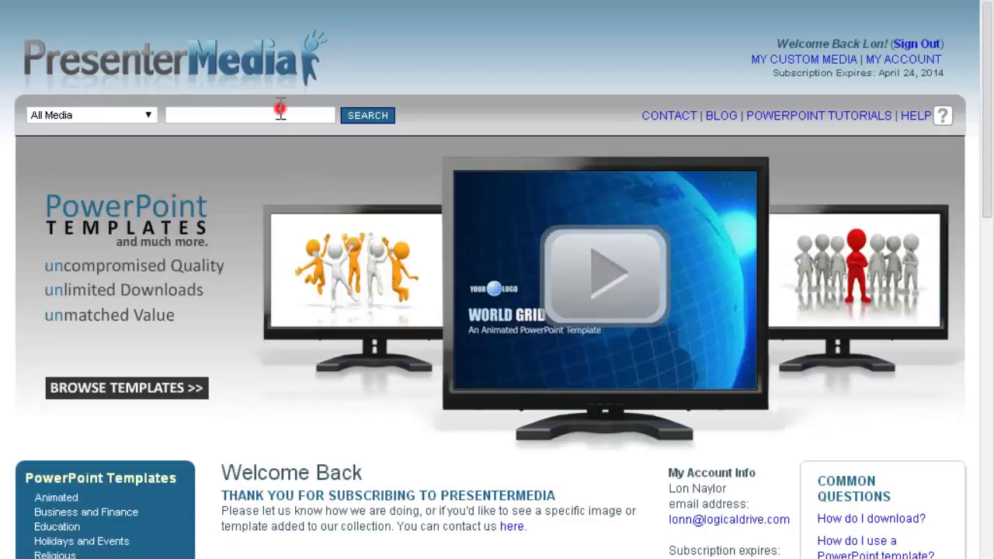
Log in and search PresenterMedia for 'valentine' media.
click(281, 112)
text(valentine)
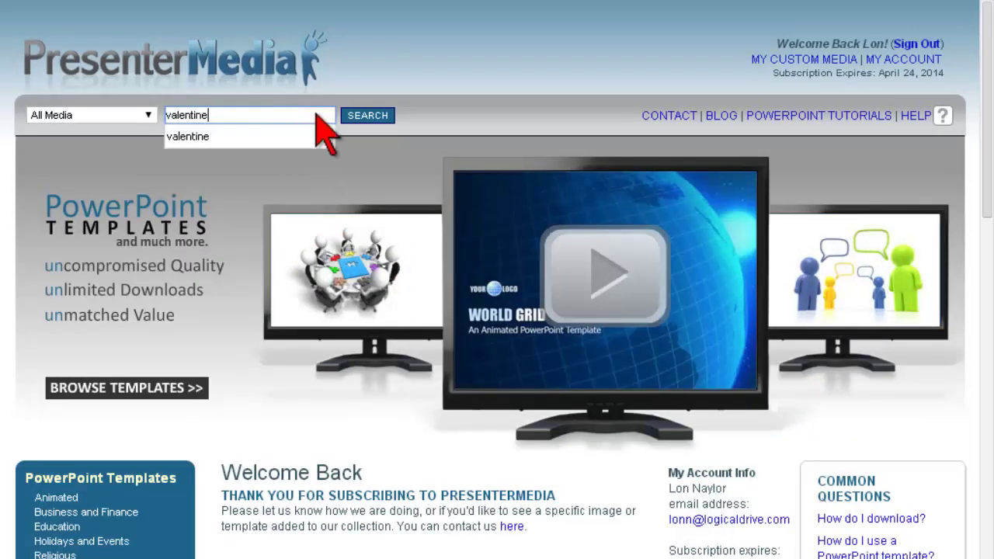
click(513, 133)
key(Return)
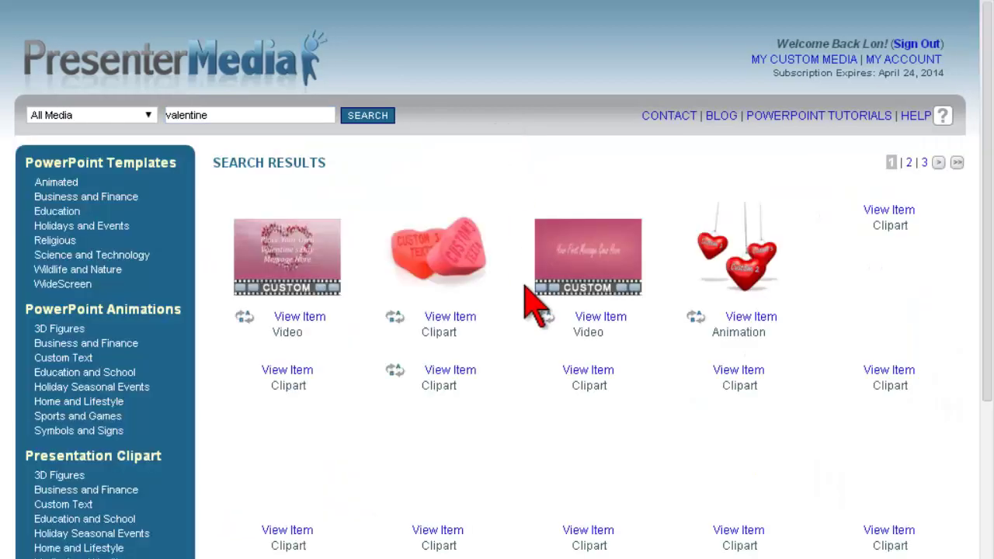
Open the Two Candy Hearts clipart and reveal its custom text fields.
click(448, 253)
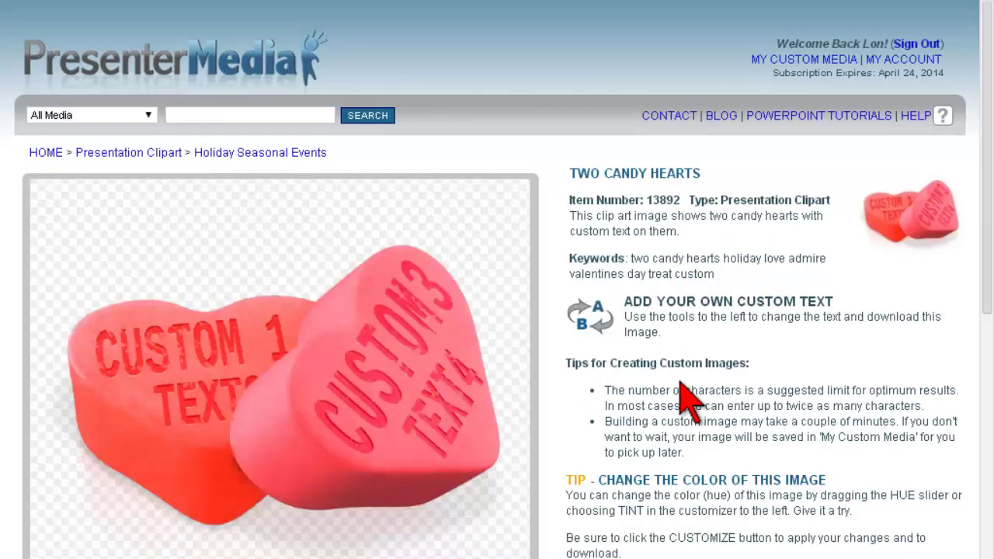
scroll(679, 399, down, 4)
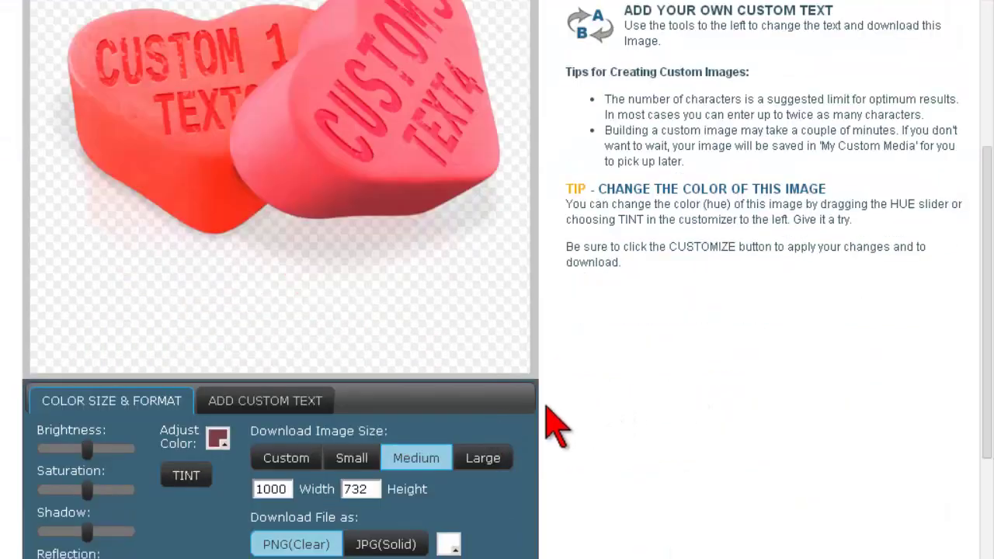
click(283, 400)
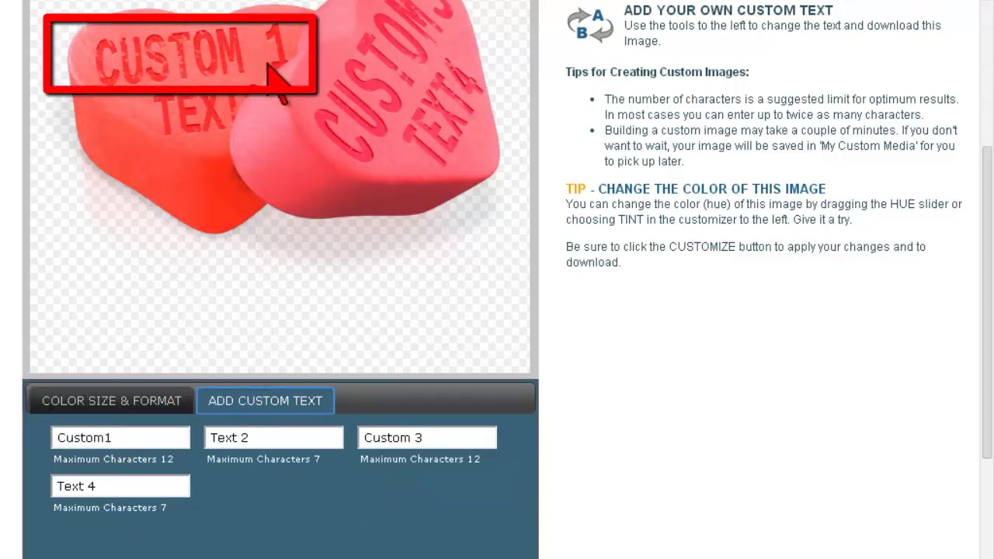
Put a full name in heart line one, clear line two, and a shortened name in line three.
double_click(118, 438)
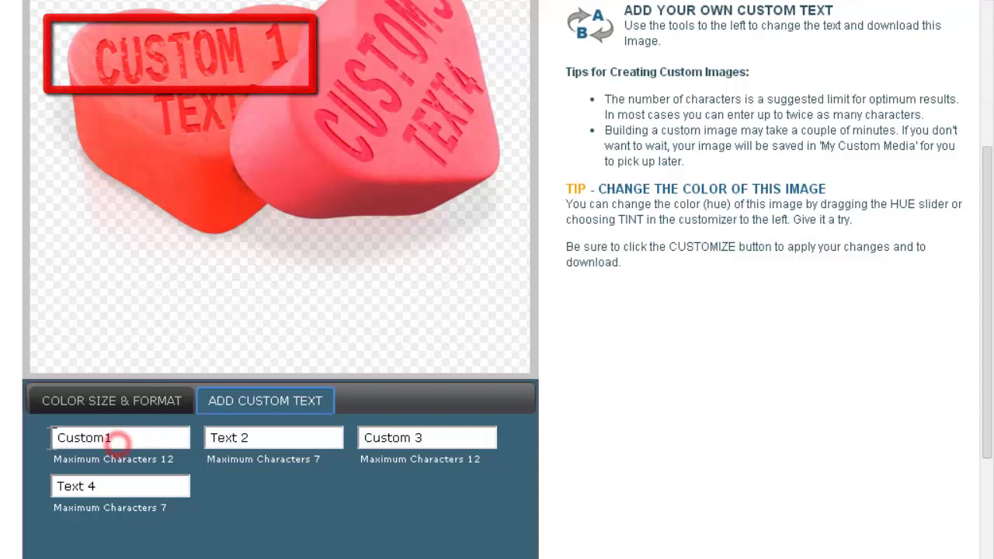
key(BackSpace)
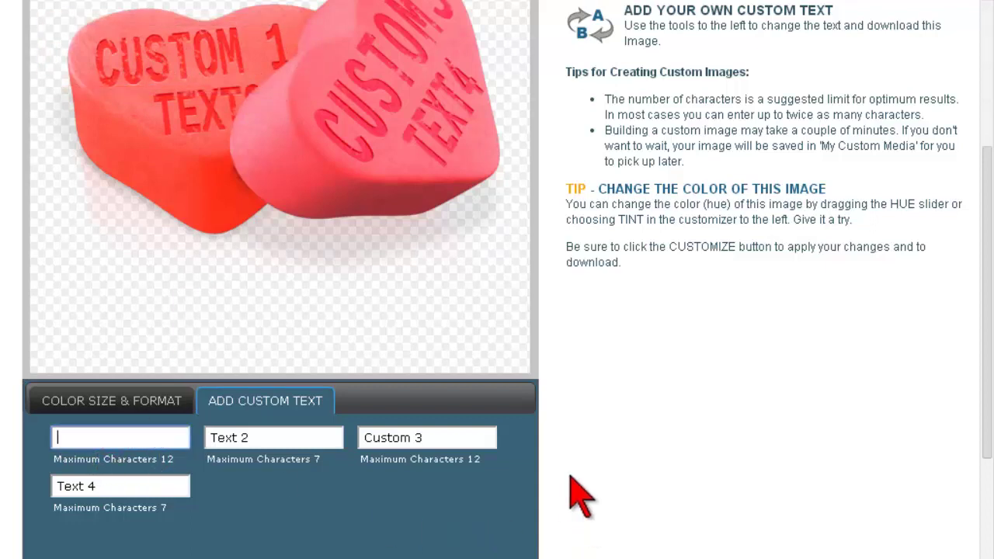
text(Lon Naylor)
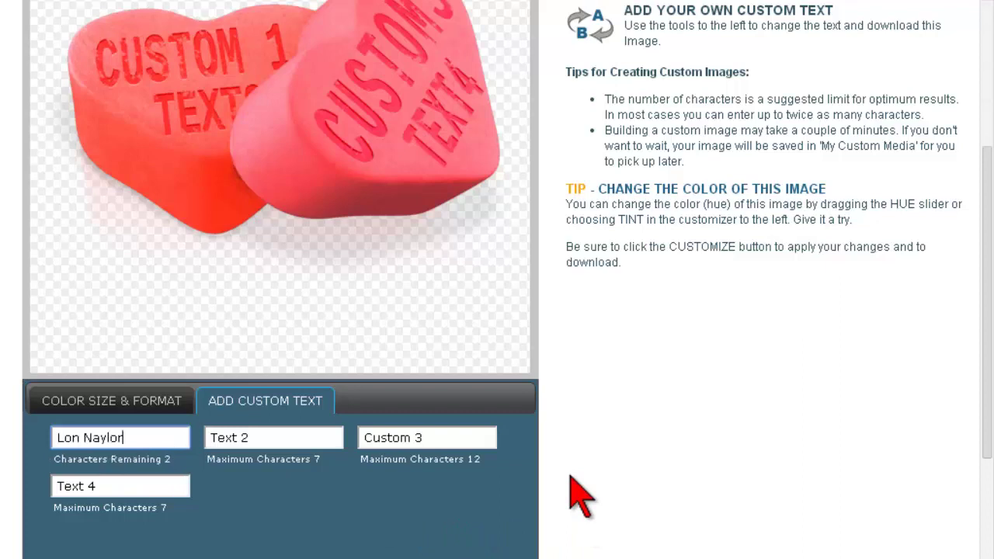
click(292, 435)
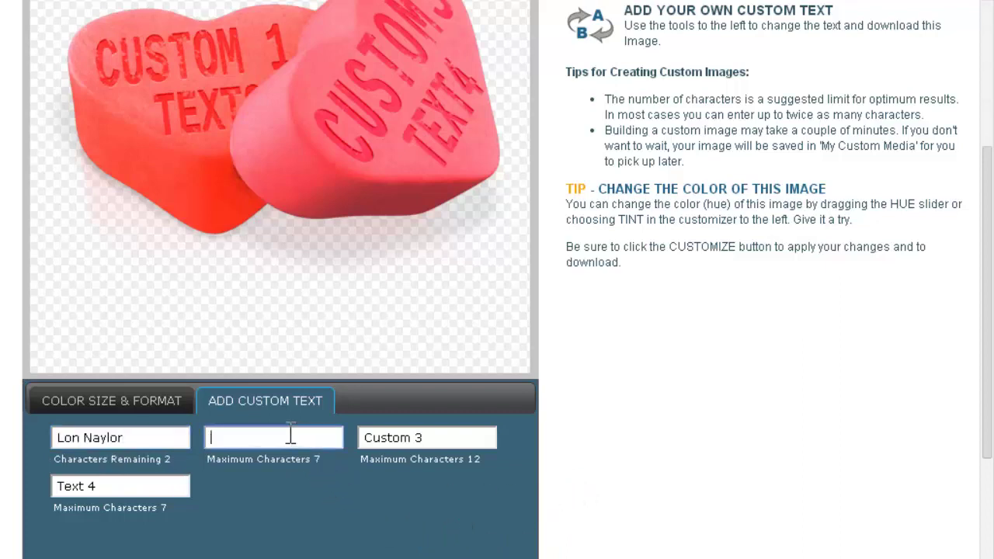
click(439, 437)
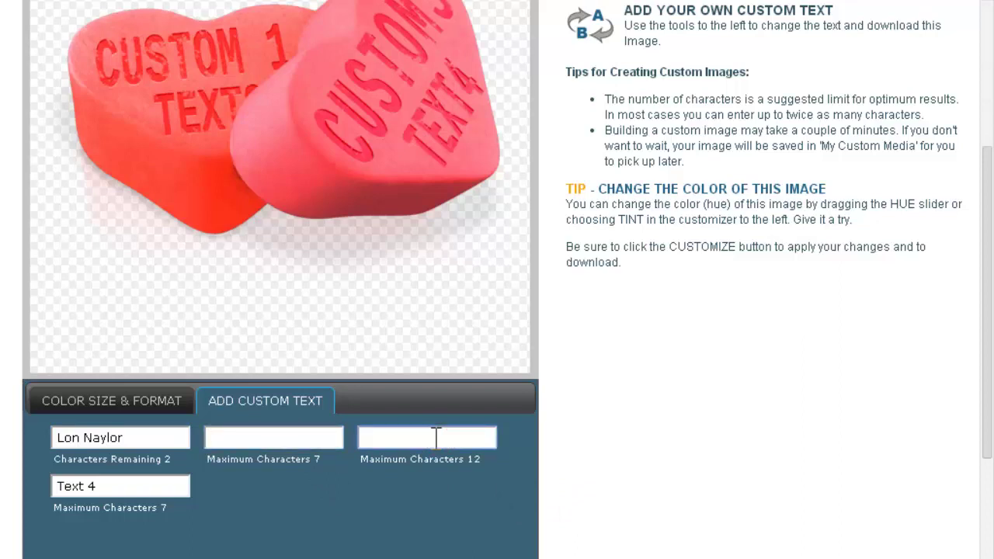
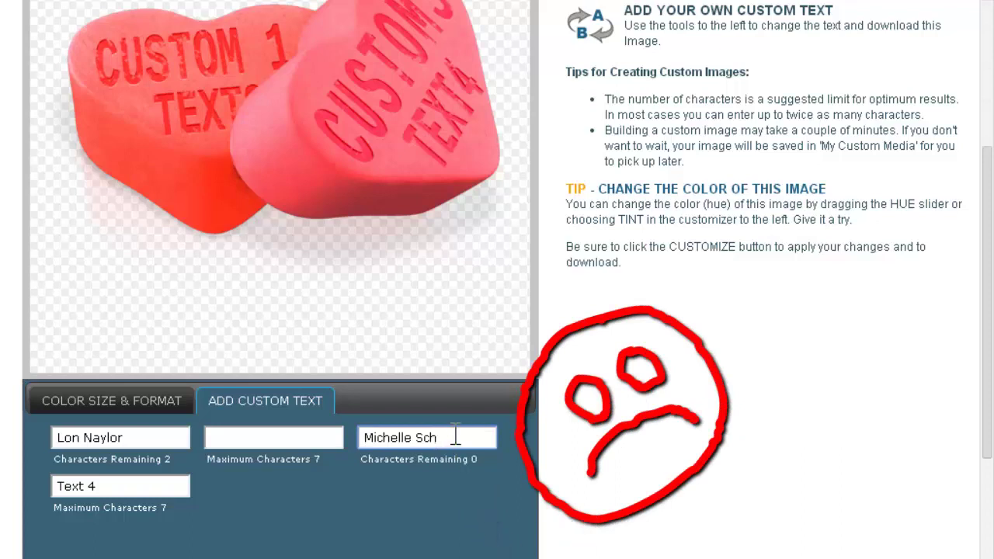
drag(406, 434, 345, 437)
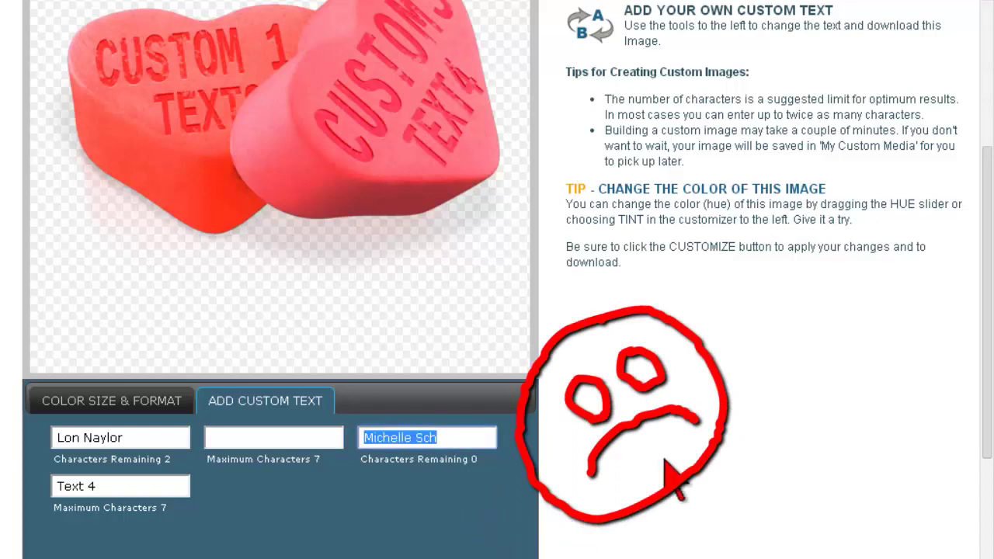
text(Ms. Schoen)
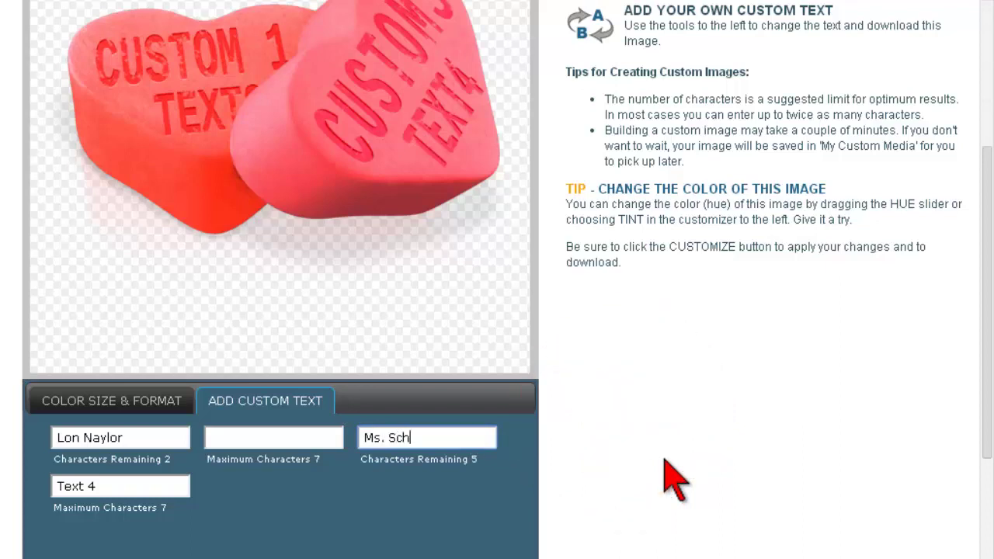
Keep Medium 1000 × 732 size and PNG (Clear) format on the Color Size & Format tab.
click(313, 438)
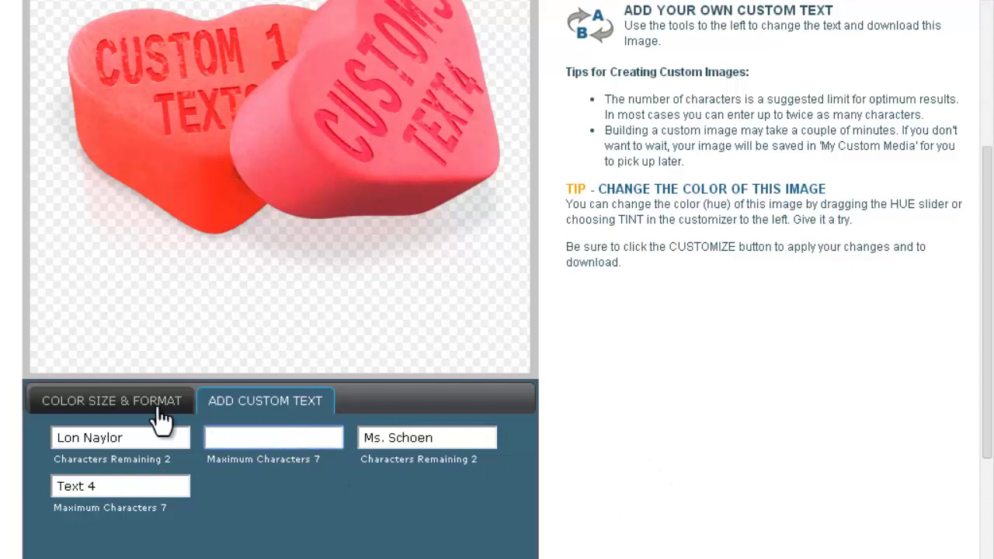
scroll(648, 477, up, 2)
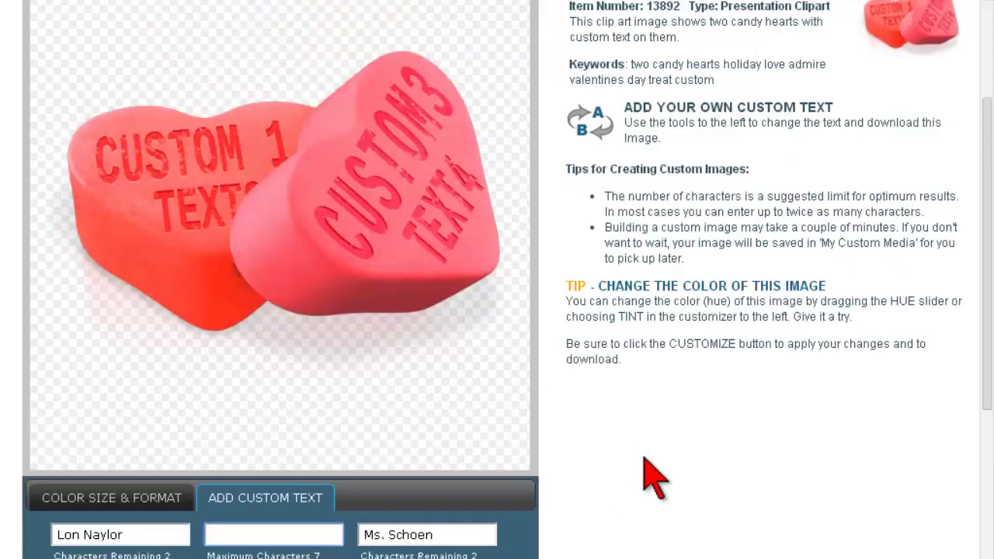
scroll(648, 477, down, 2)
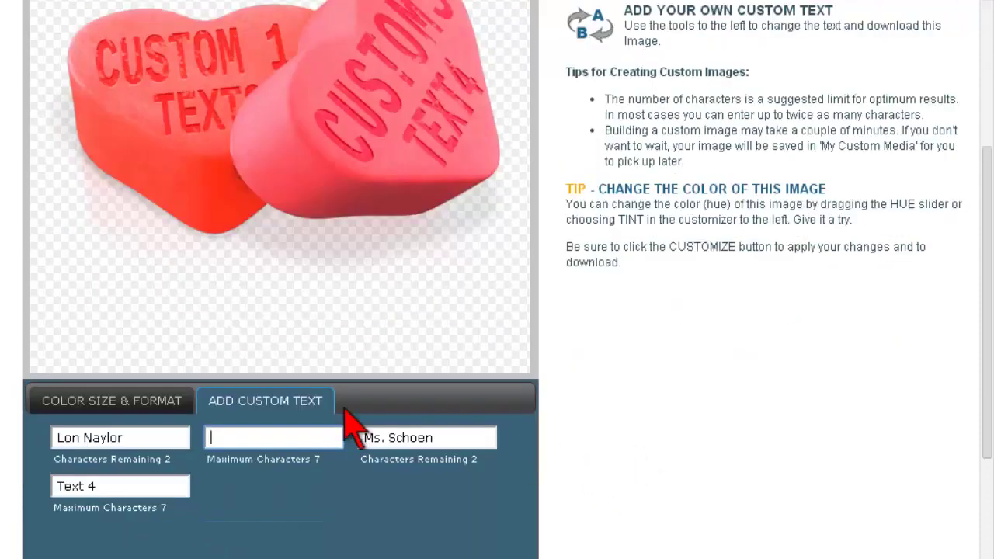
click(146, 395)
scroll(500, 457, down, 2)
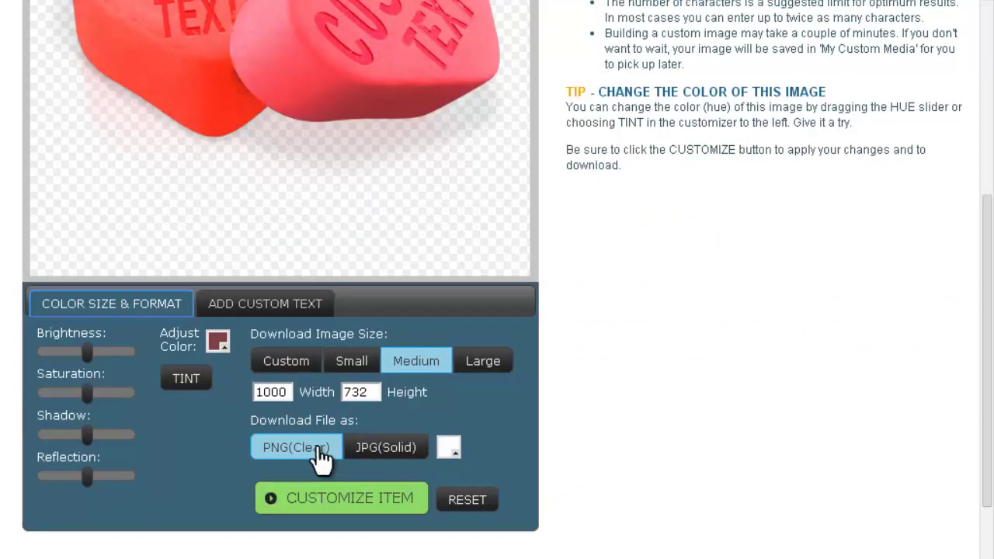
click(289, 449)
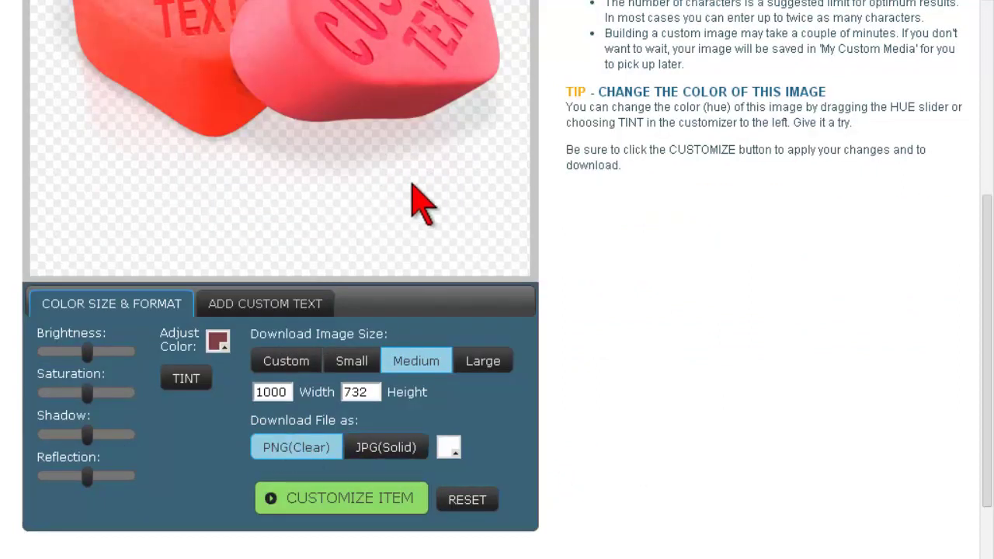
scroll(638, 336, up, 2)
scroll(639, 335, down, 2)
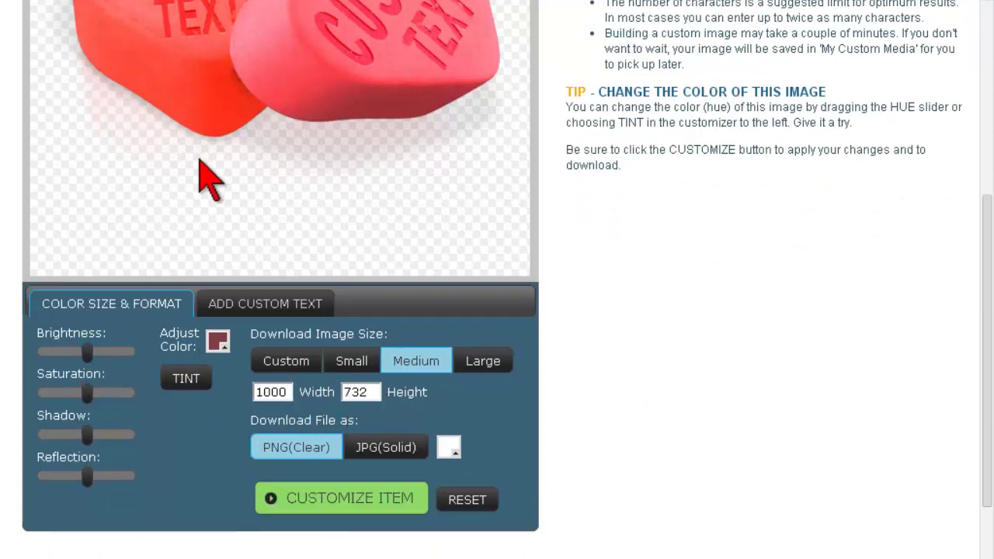
Render the customized candy hearts image and wait for processing to finish.
click(339, 498)
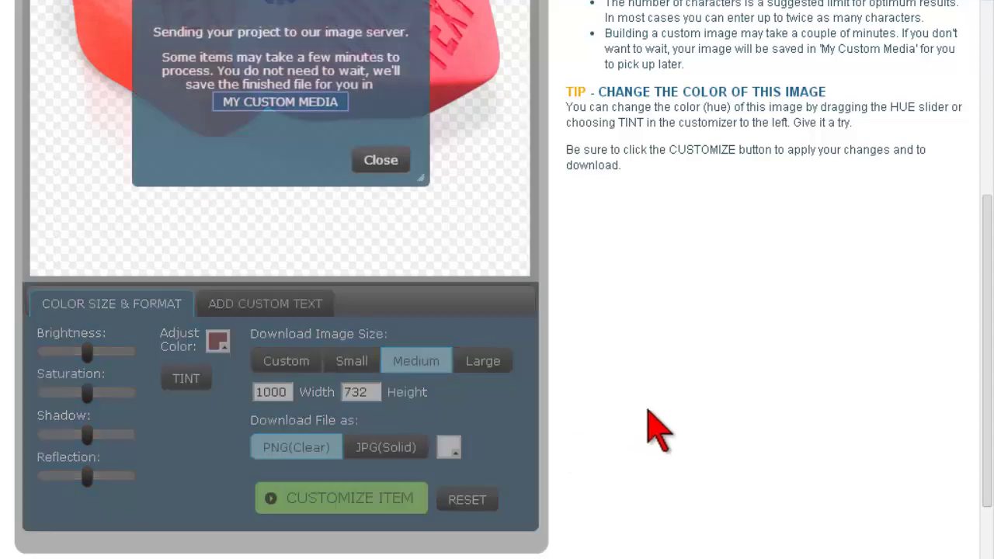
scroll(658, 432, up, 3)
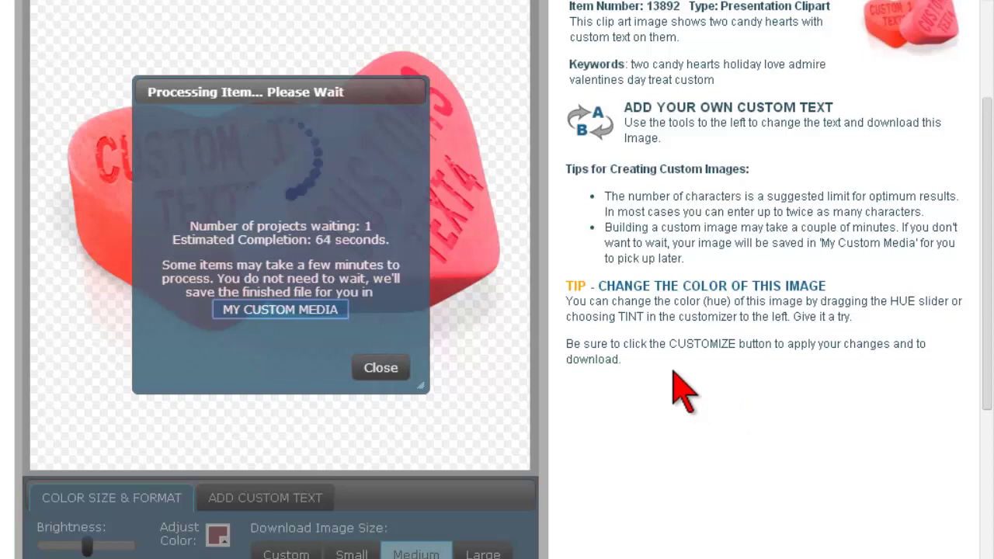
scroll(758, 435, up, 5)
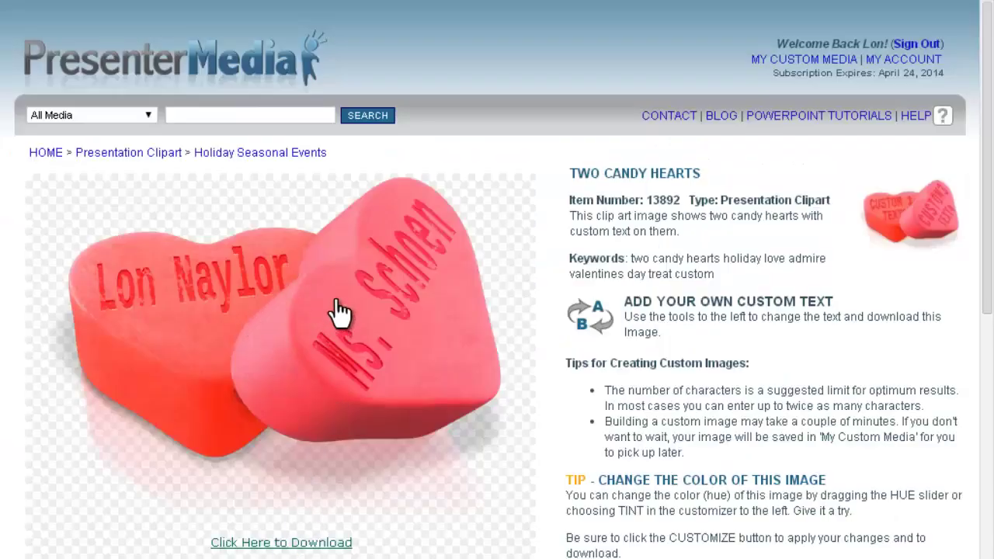
Download the hearts image as PNG two_candy_hearts_13892 into the 1. TOP PROJECTS folder.
click(236, 544)
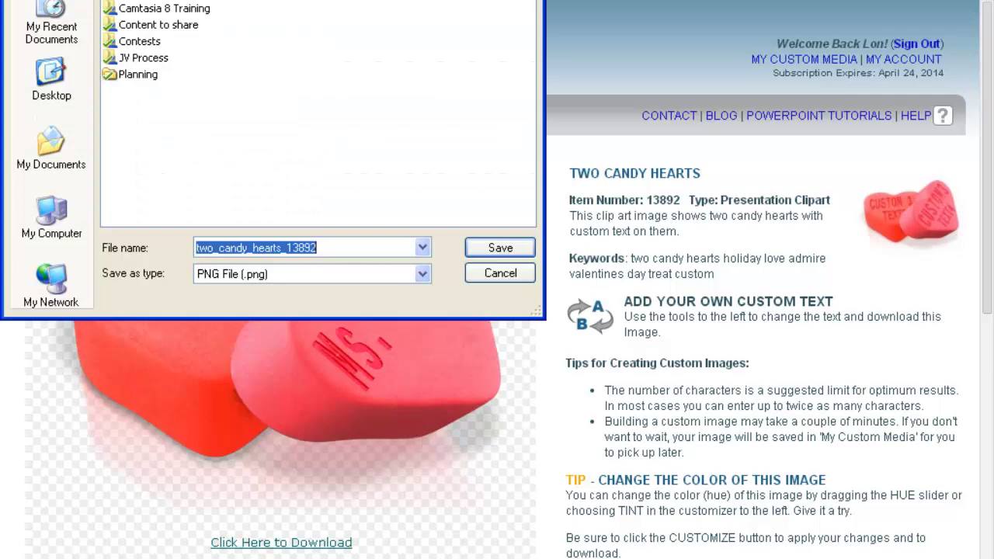
click(451, 558)
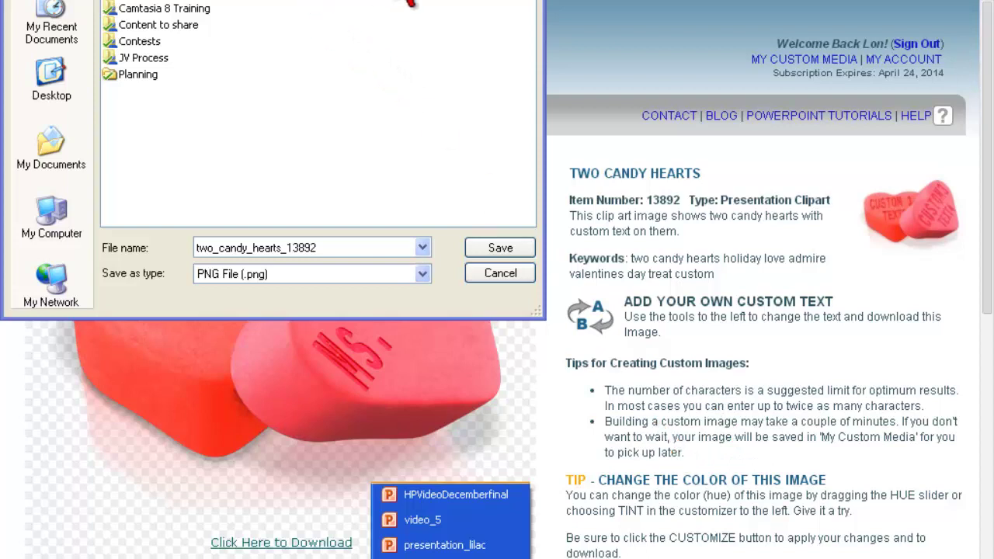
click(408, 2)
click(407, 5)
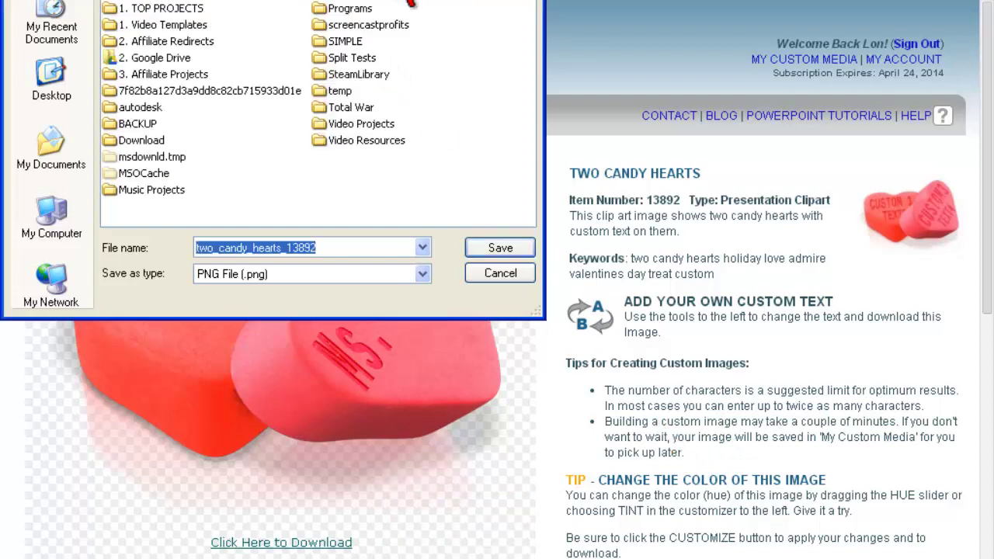
double_click(187, 10)
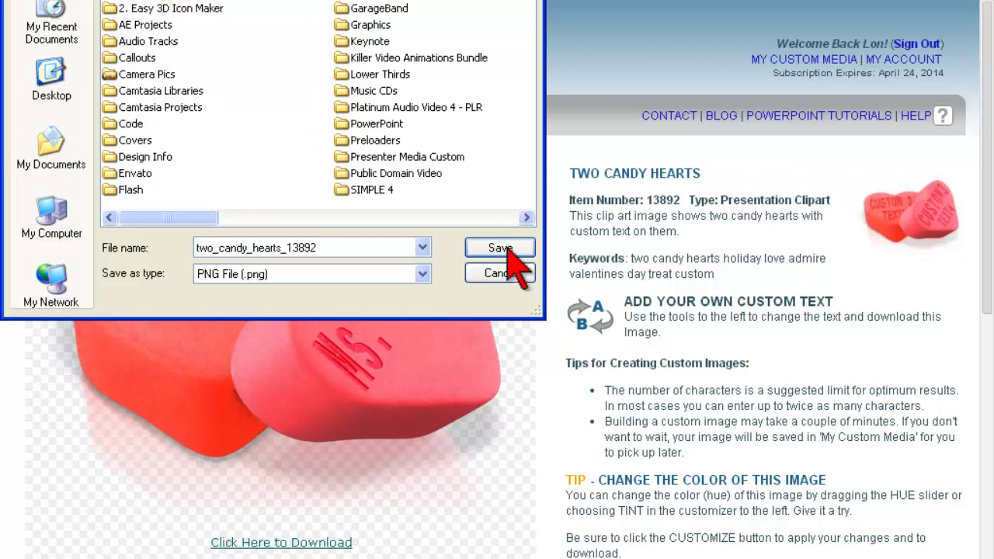
click(501, 248)
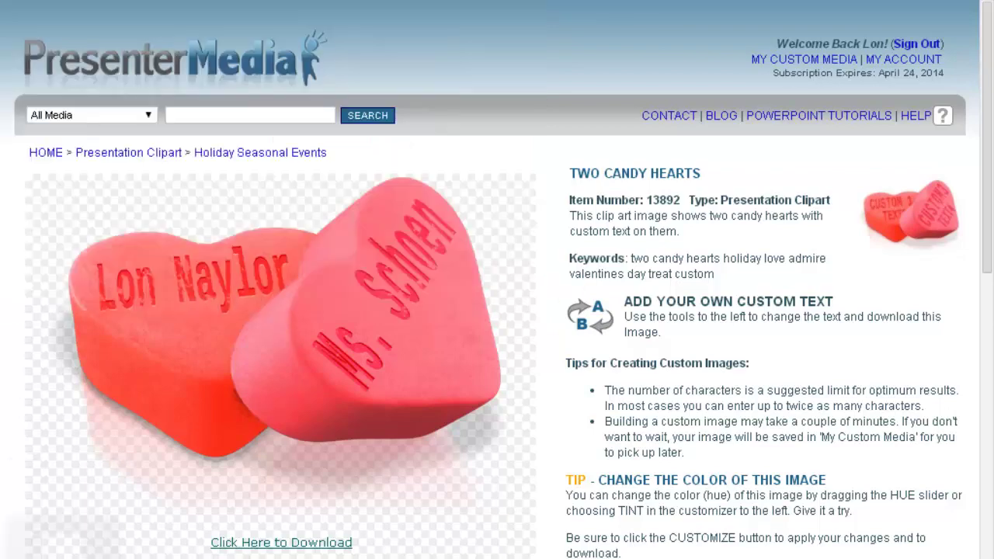
Back in the PowerPoint presentation, cancel Insert Picture and show My Custom Media.
click(458, 556)
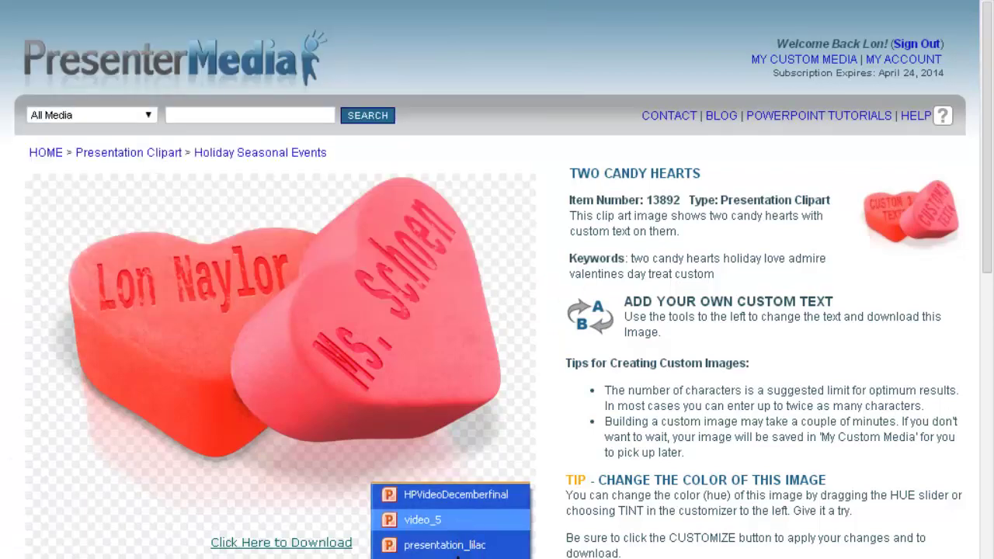
click(423, 520)
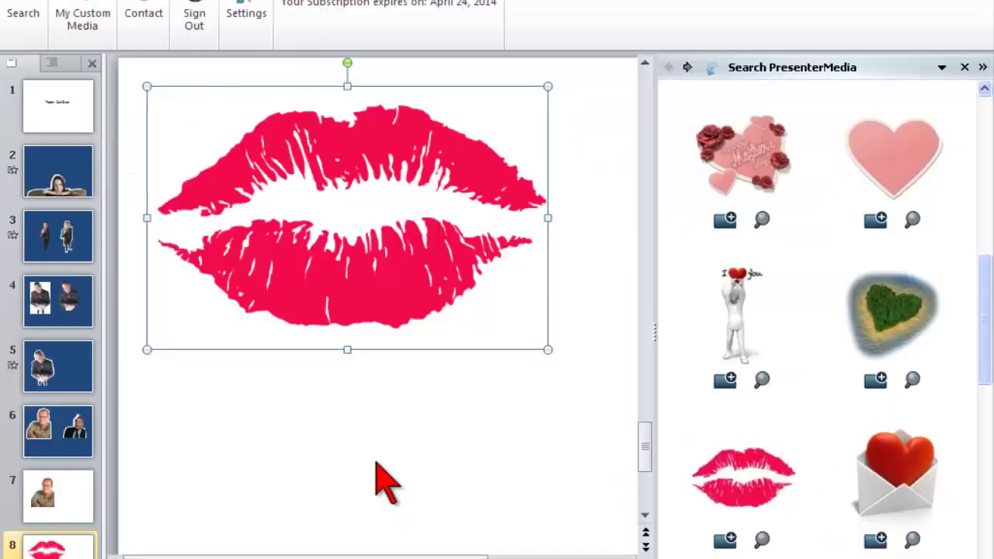
click(377, 464)
right_click(377, 463)
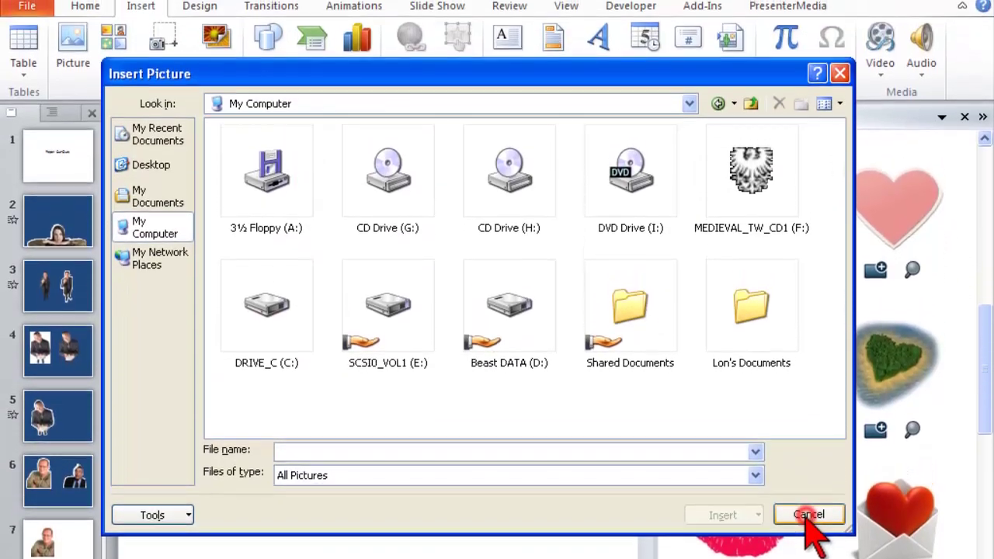
click(808, 515)
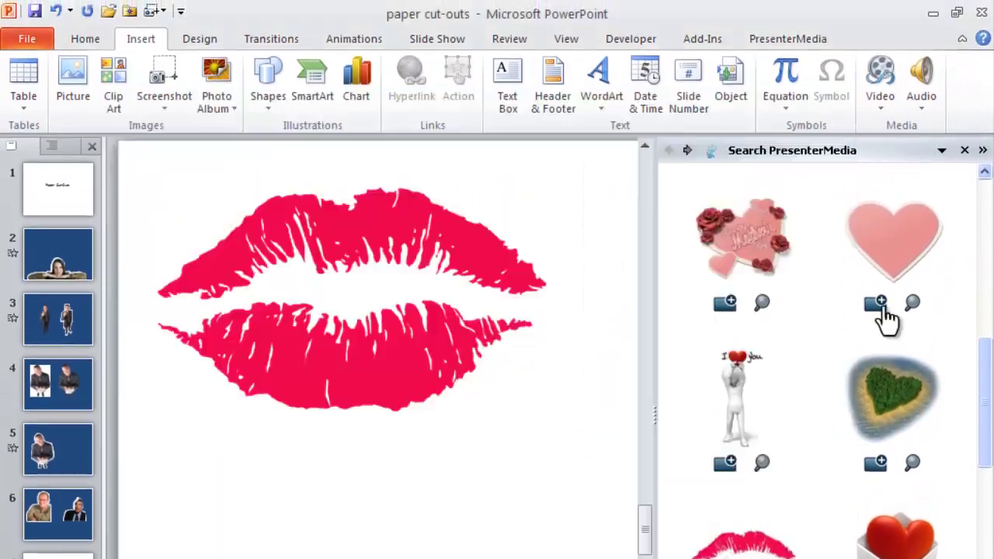
click(688, 150)
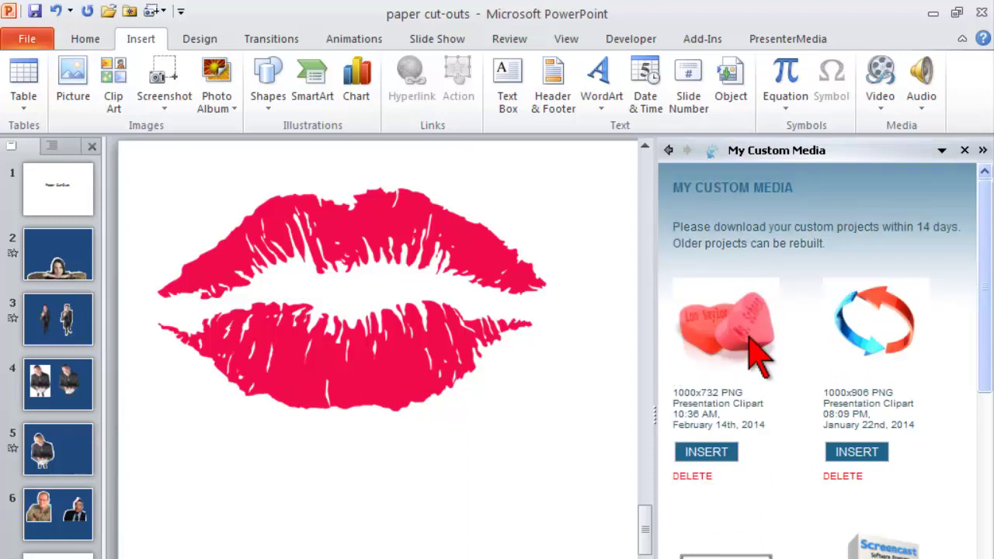
Insert the candy hearts picture onto slide 8, shrink it and move it top-left.
click(720, 453)
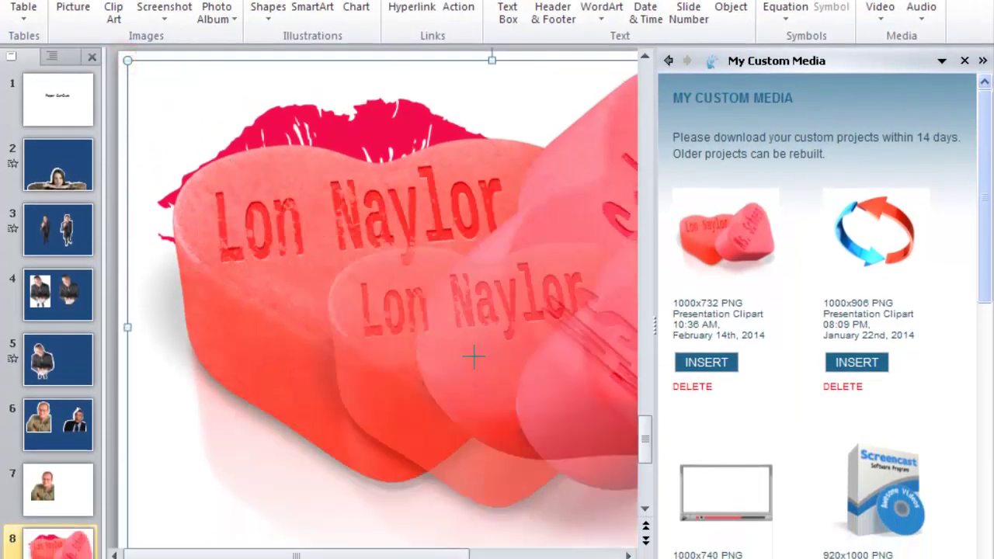
drag(474, 356, 268, 358)
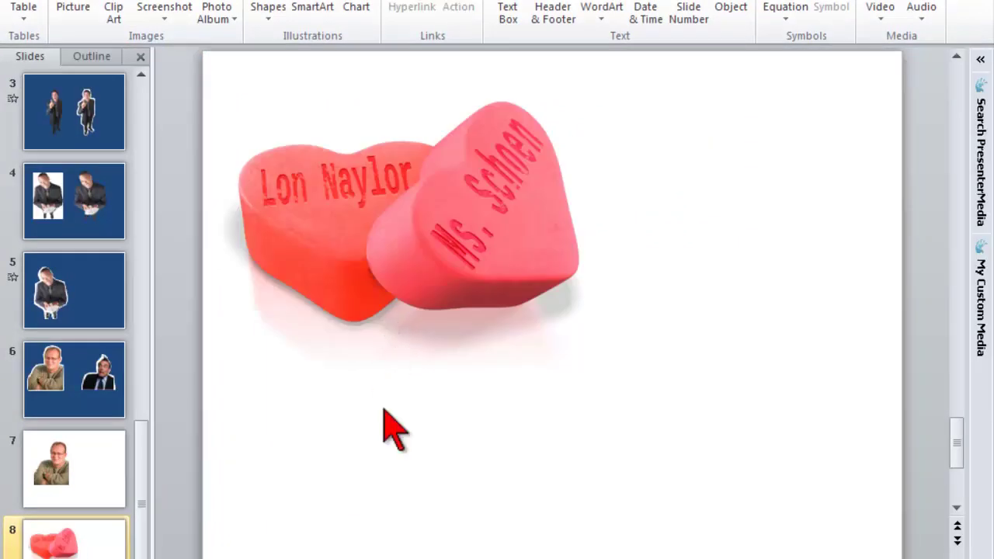